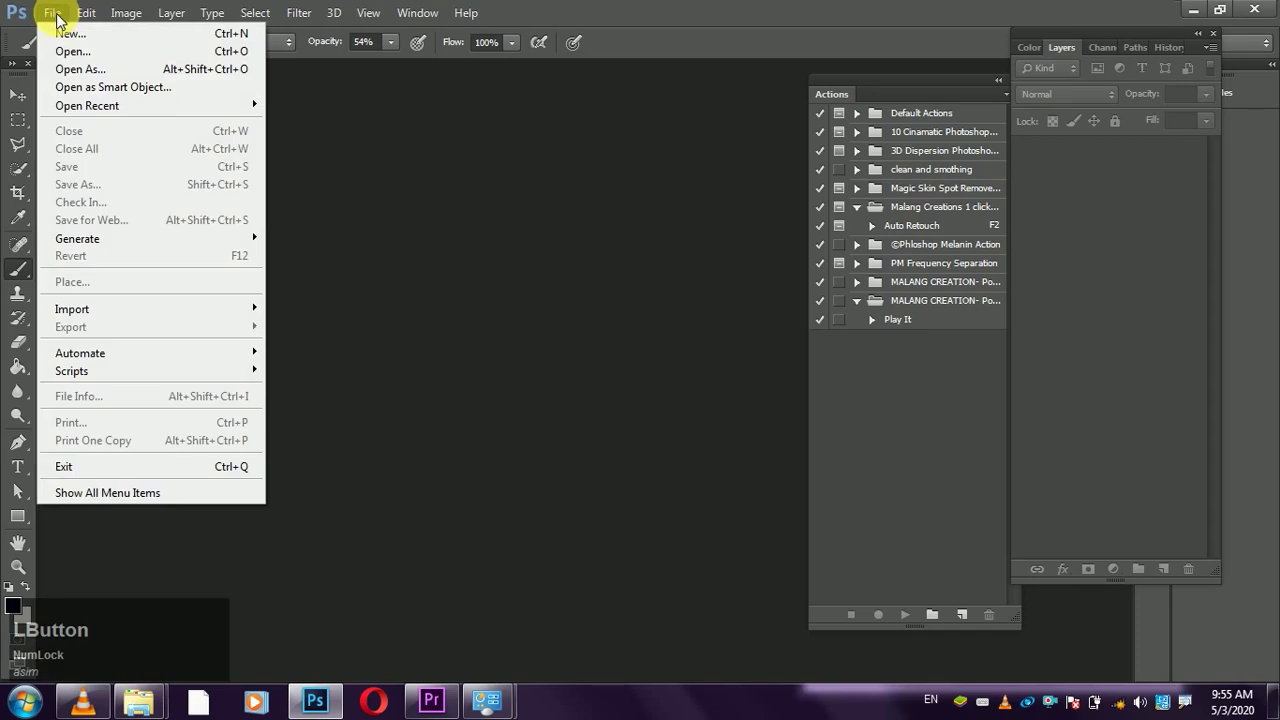
- Open the photo DSC_0003.JPG and duplicate its Background layer
left_click(70, 52)
left_click(240, 132)
left_click(420, 375)
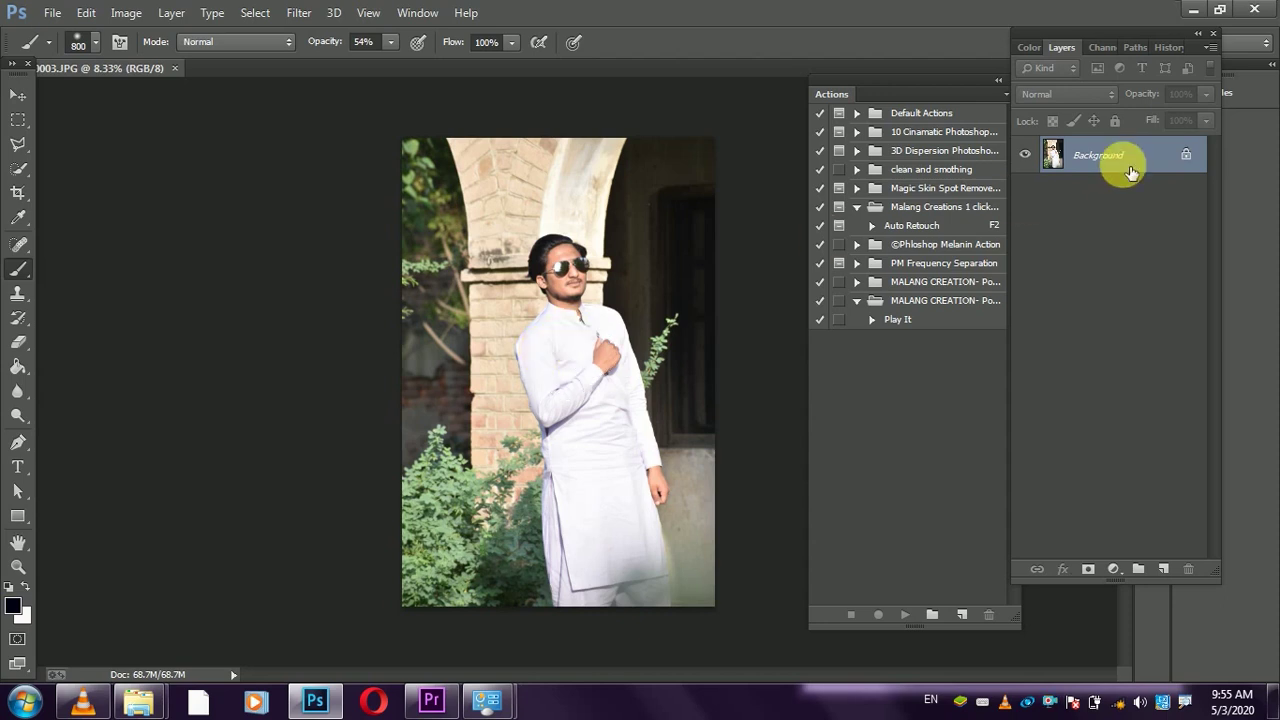
left_click_drag(1131, 170, 1172, 578)
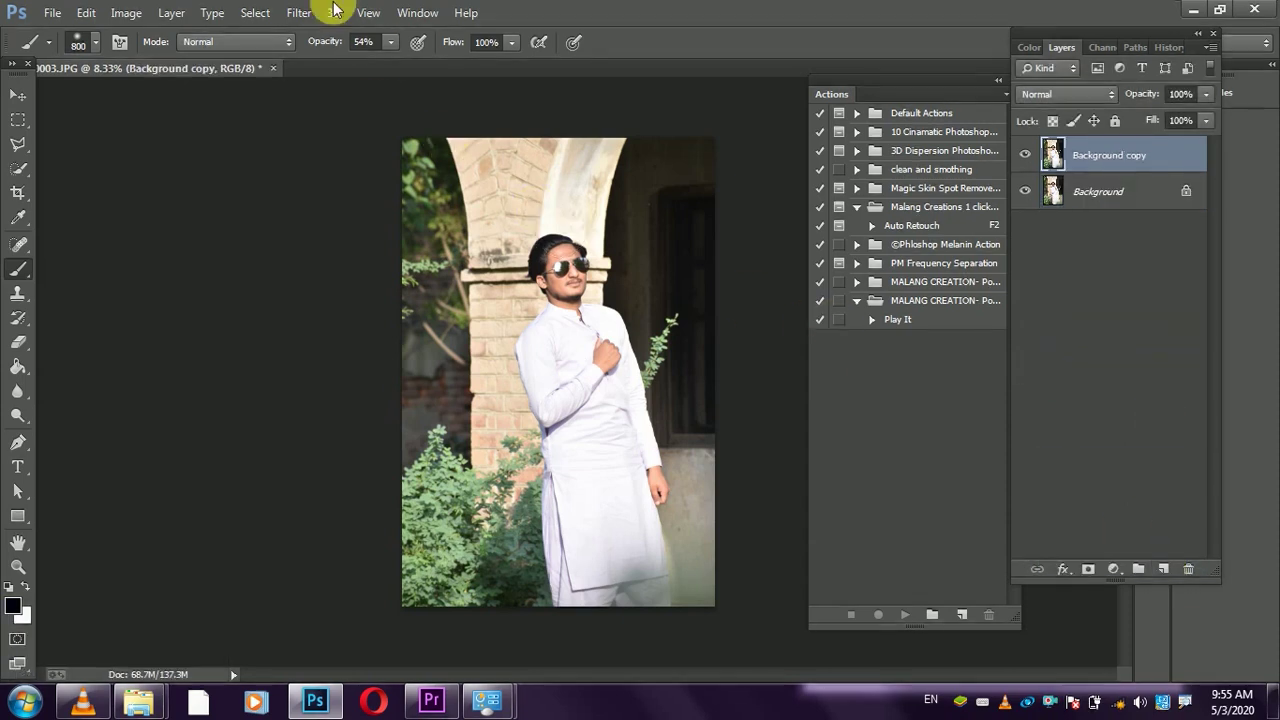
- Apply the Camera Raw filter to the Background copy layer with Highlights at -100, and compare it with the original
left_click(297, 12)
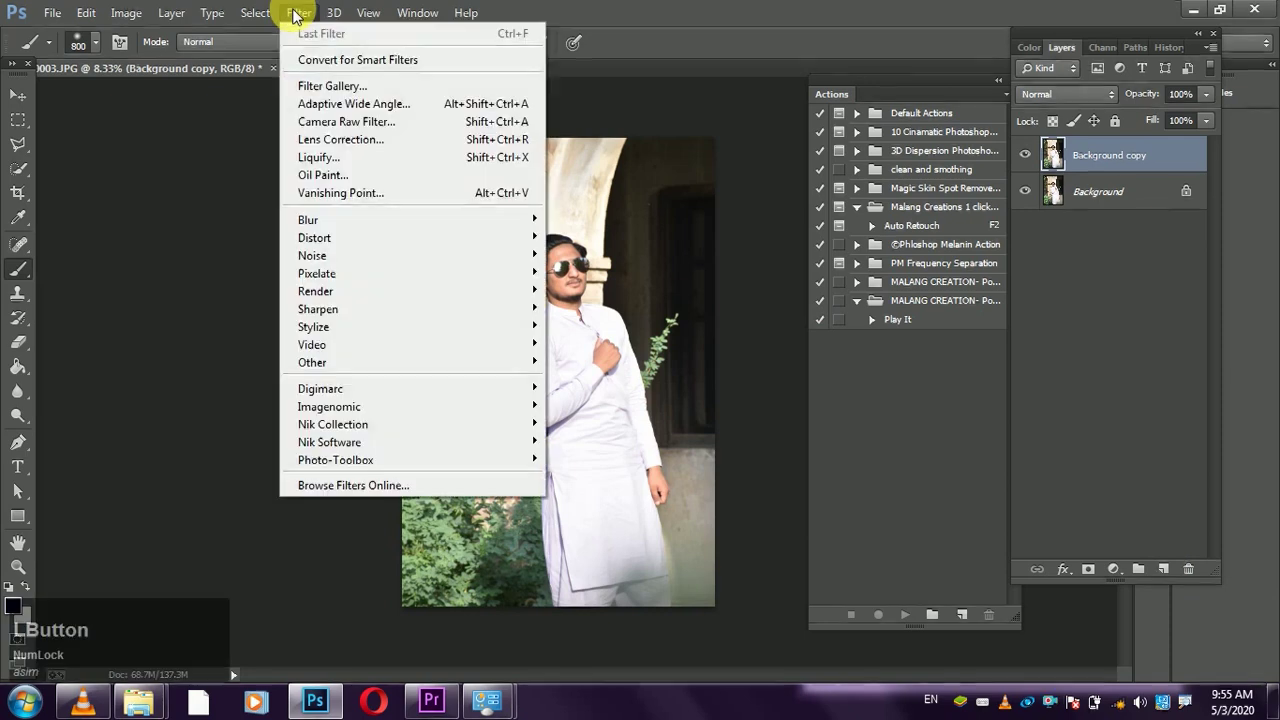
left_click(328, 122)
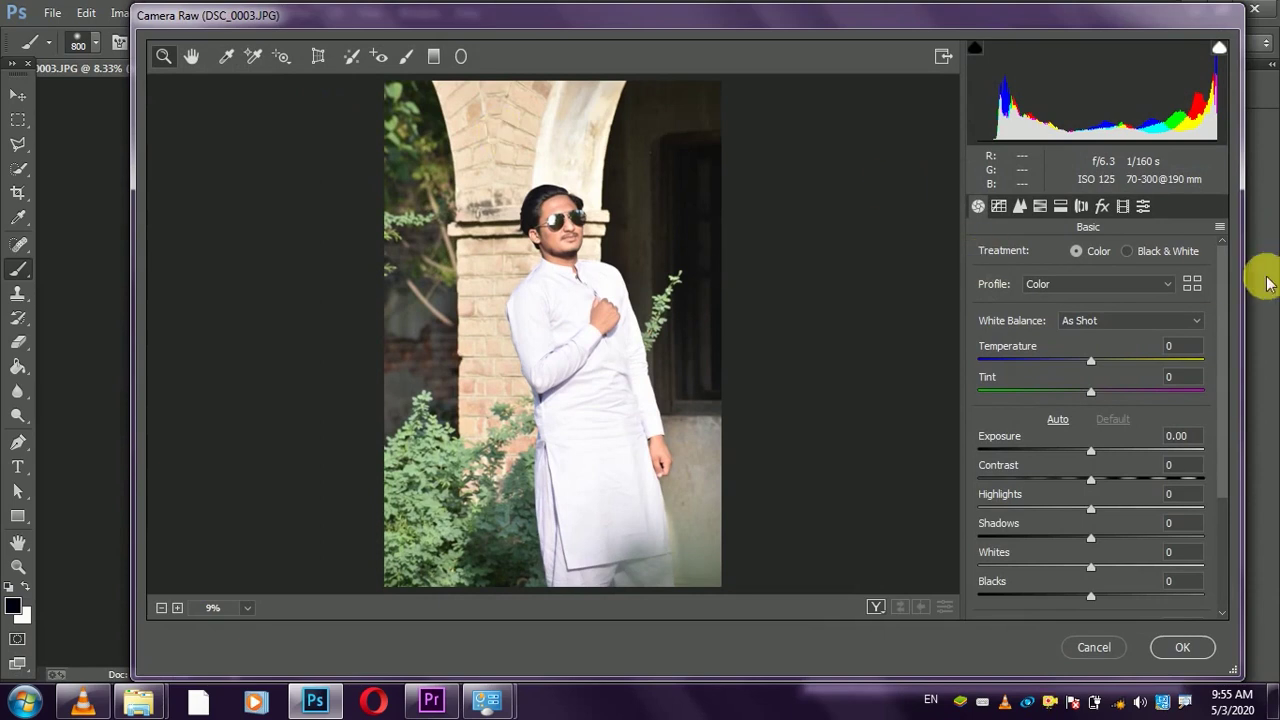
left_click_drag(1220, 277, 1223, 366)
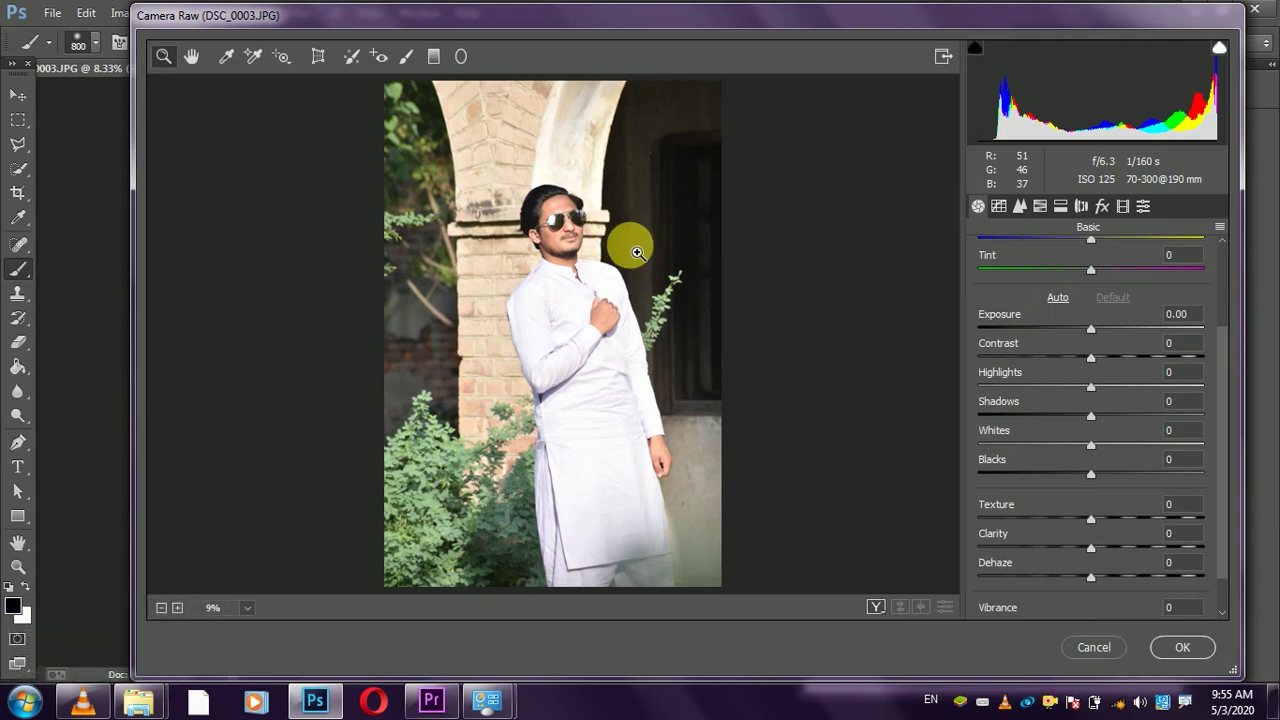
left_click_drag(1012, 392, 960, 398)
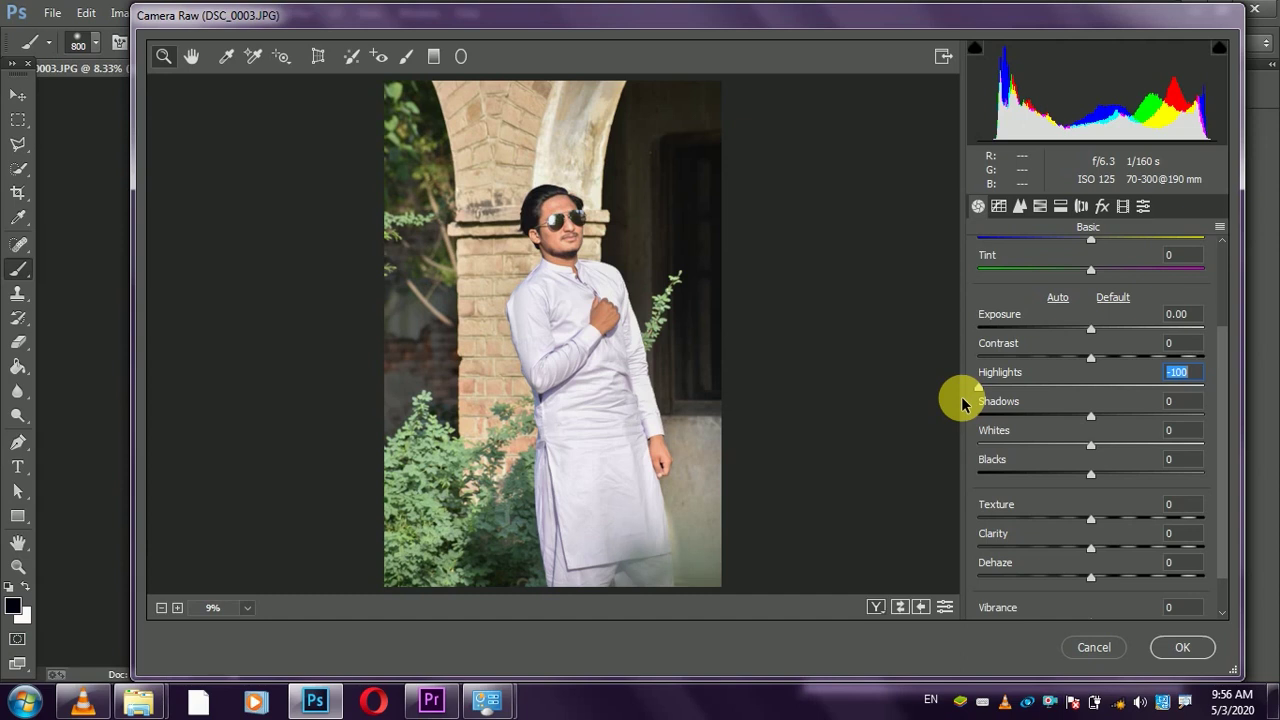
left_click(1180, 648)
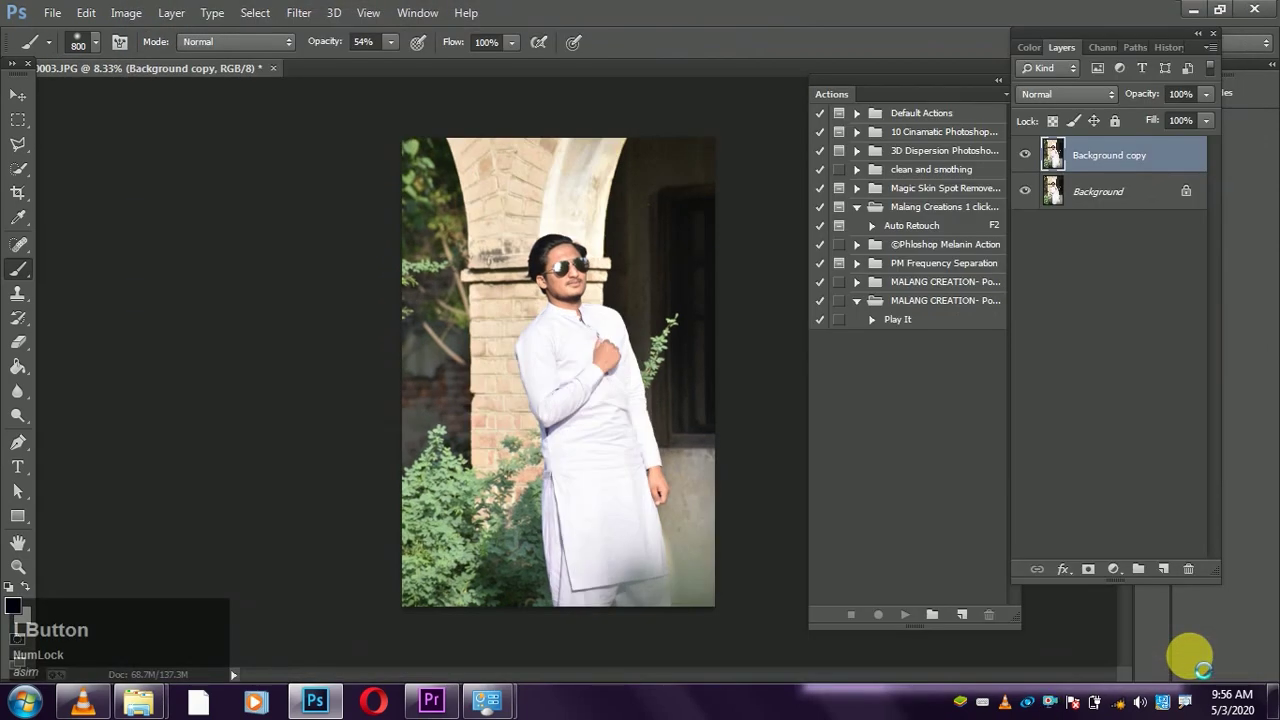
left_click(1024, 154)
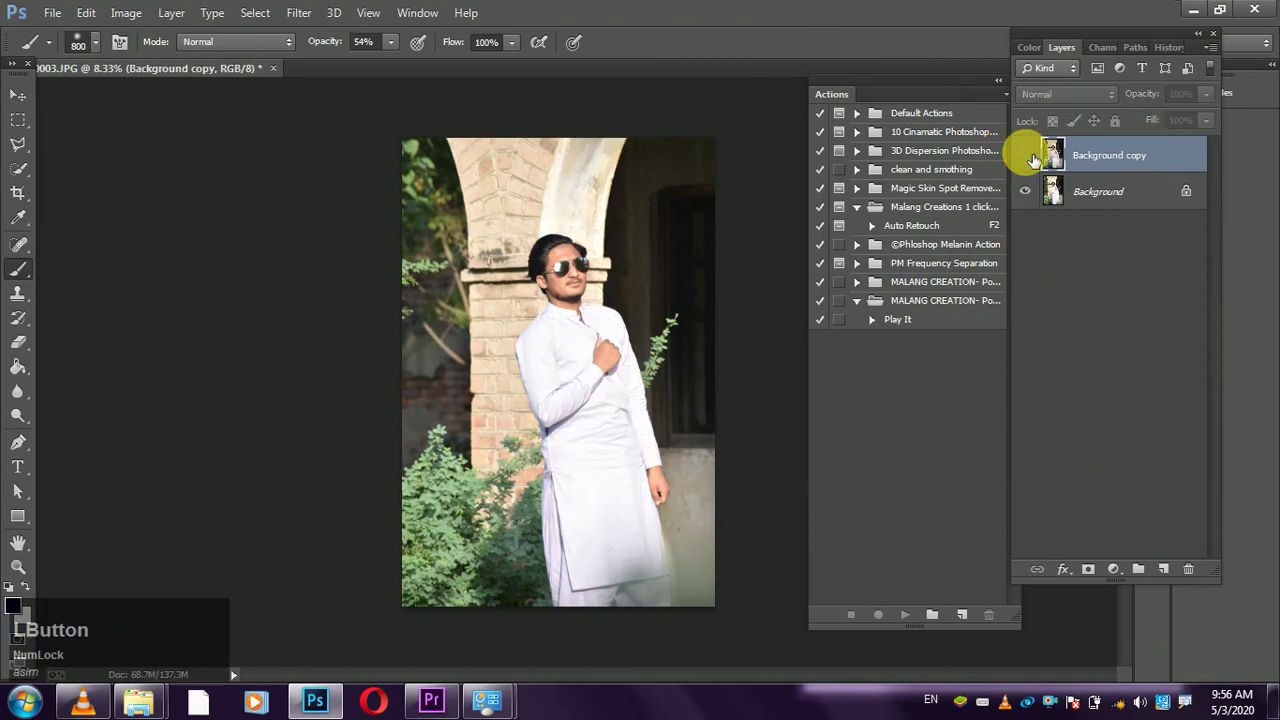
left_click(1025, 155)
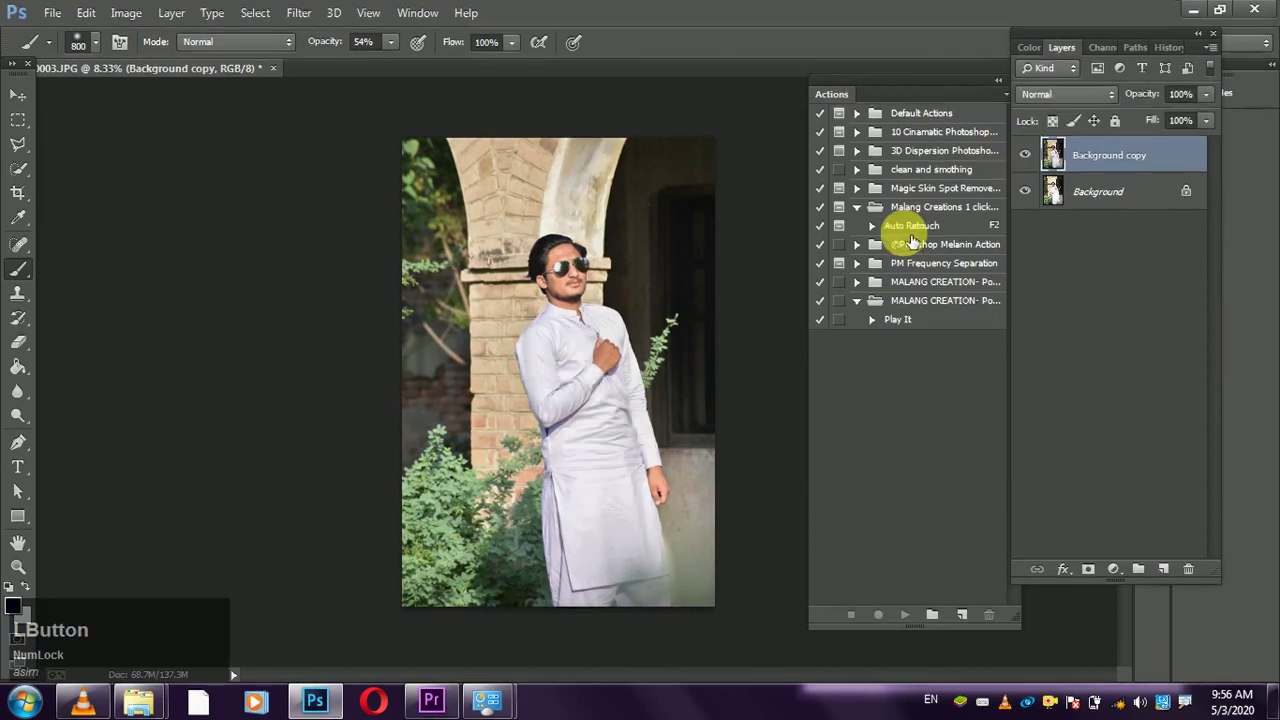
- Run the Camera Raw filter again on the Background copy, setting Highlights to -54 and Shadows to +63
left_click(307, 20)
left_click(316, 122)
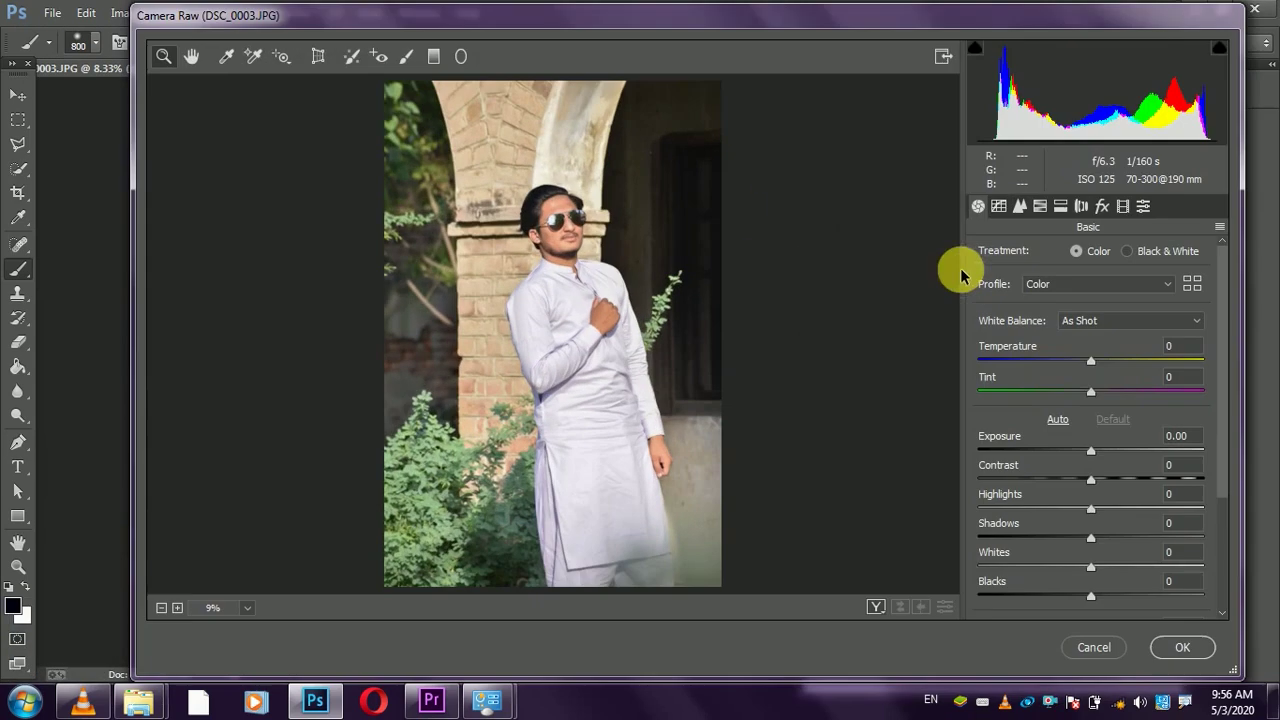
left_click(1091, 511)
left_click_drag(1091, 511, 1035, 515)
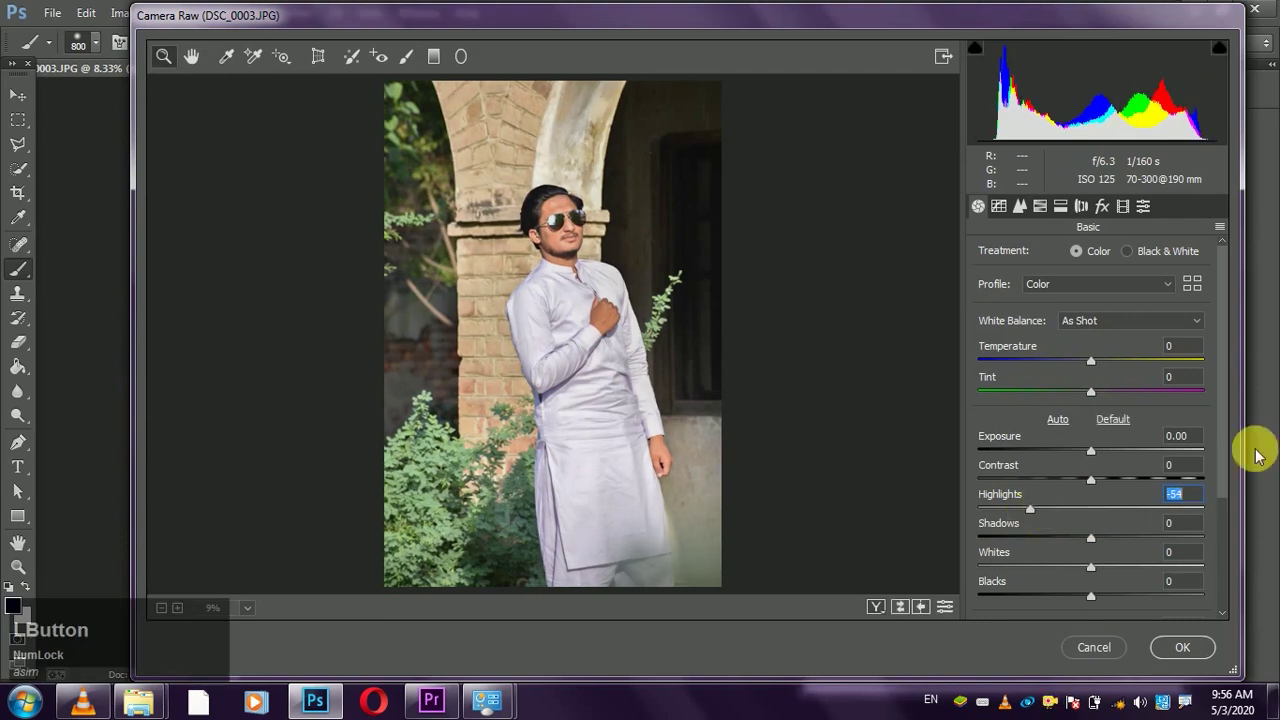
left_click_drag(1228, 480, 1230, 606)
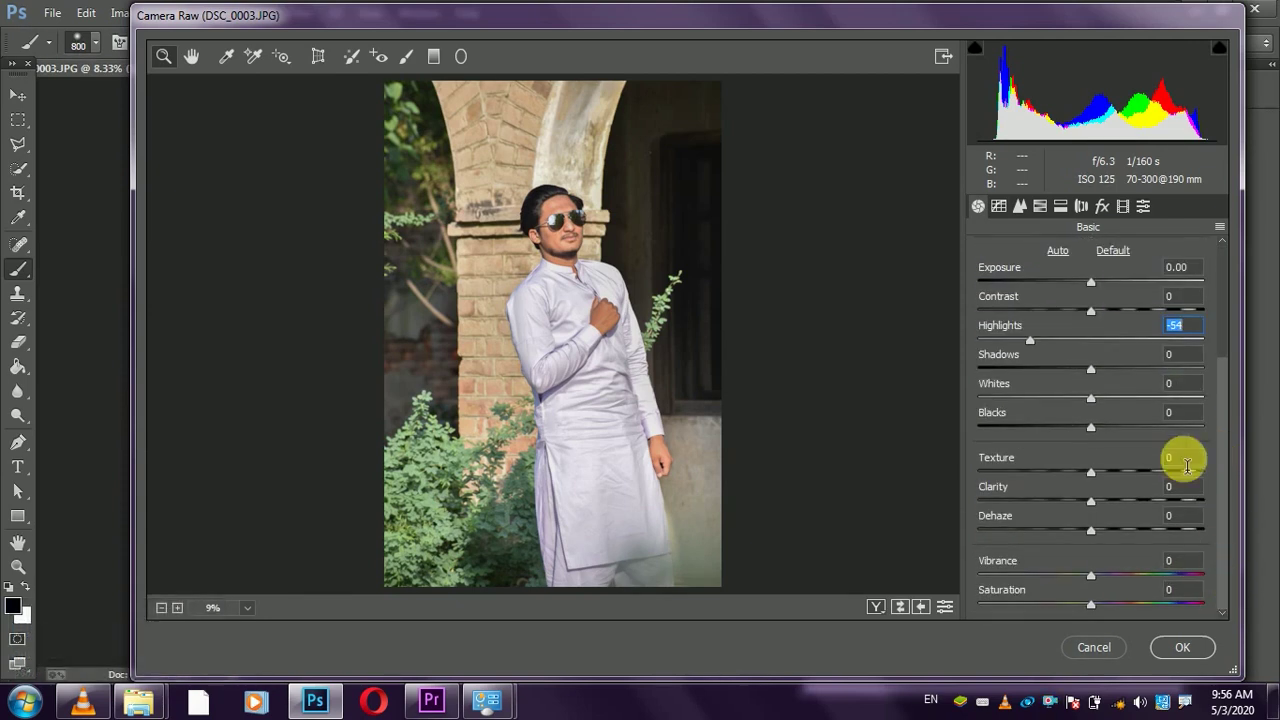
left_click_drag(1092, 369, 1165, 393)
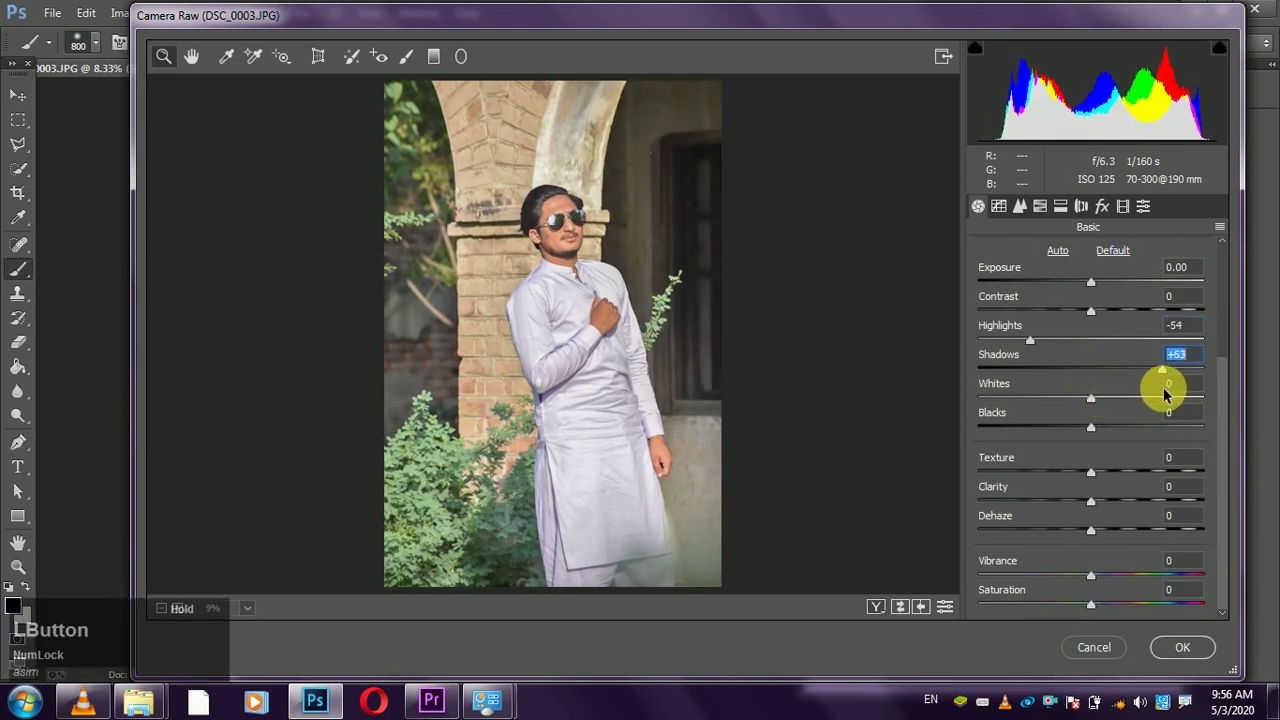
- Set Blacks to -39 and Clarity to +22 and apply the Camera Raw adjustments
left_click_drag(1092, 428, 1050, 436)
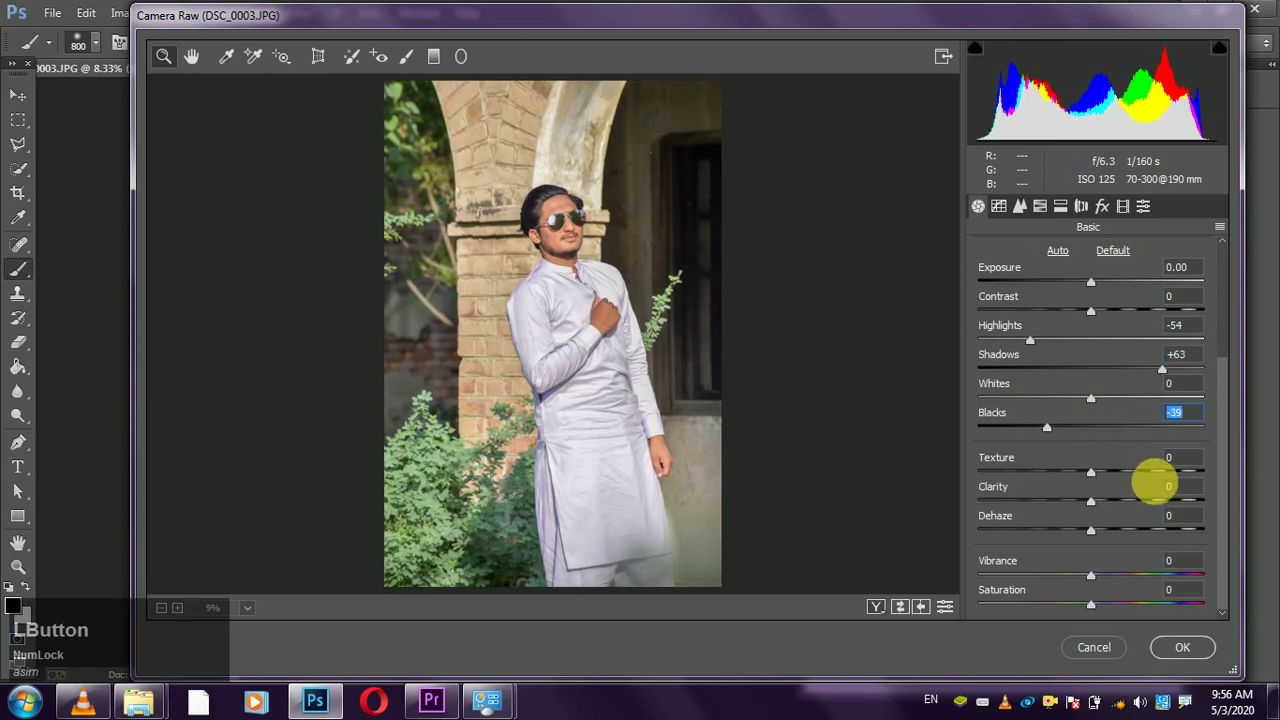
left_click_drag(1095, 505, 1118, 505)
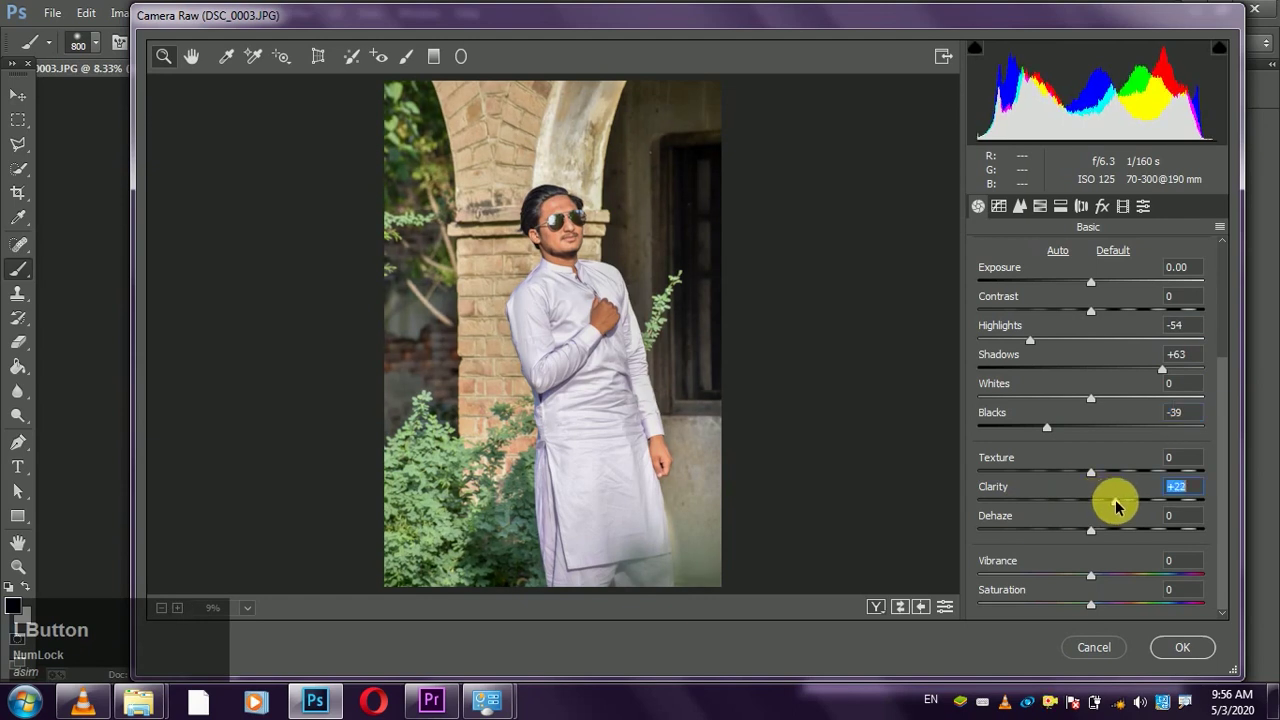
left_click(1168, 647)
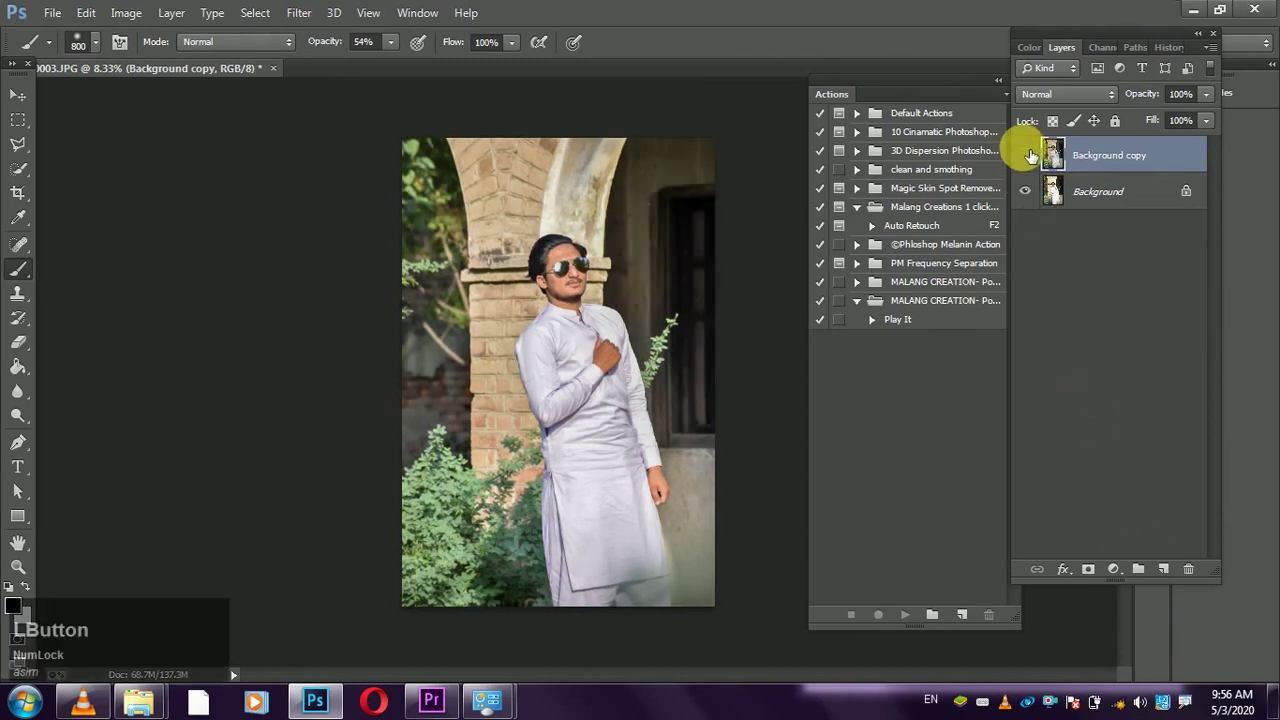
- Compare the photo before and after the Camera Raw adjustments by toggling the Background copy layer's visibility
left_click(1029, 155)
left_click(1026, 155)
left_click(1027, 155)
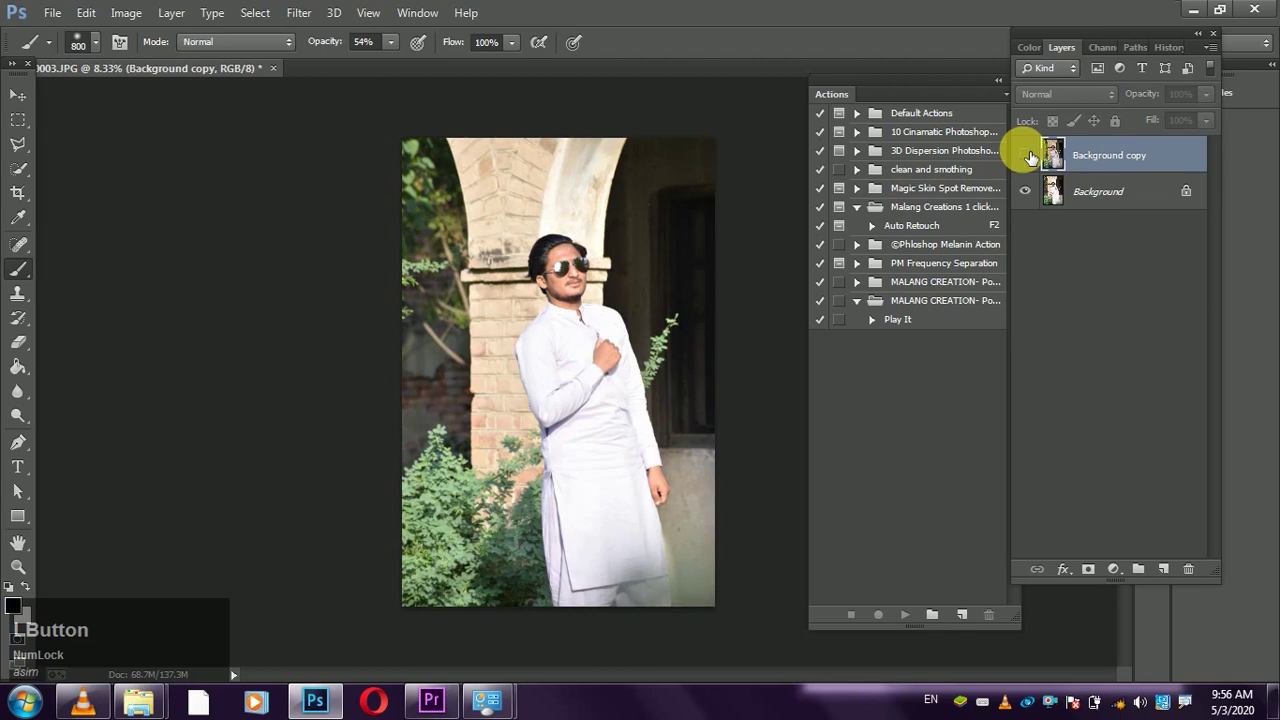
left_click(1027, 155)
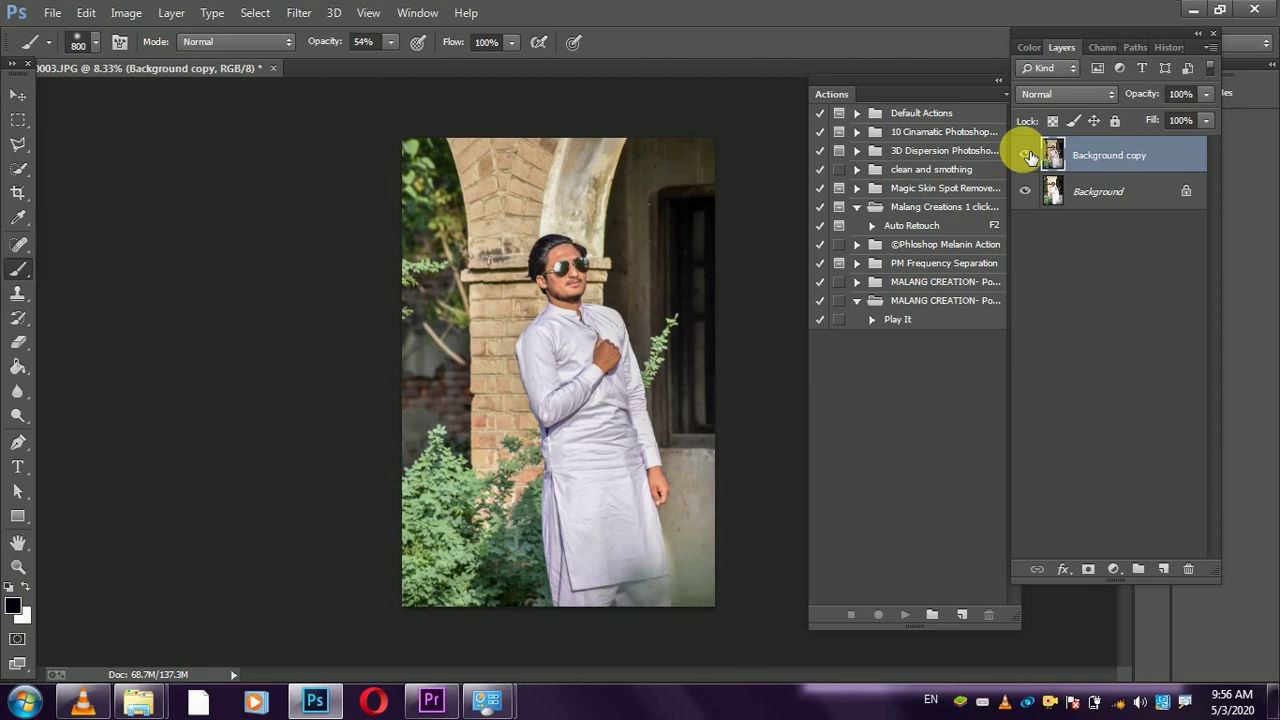
left_click(1026, 155)
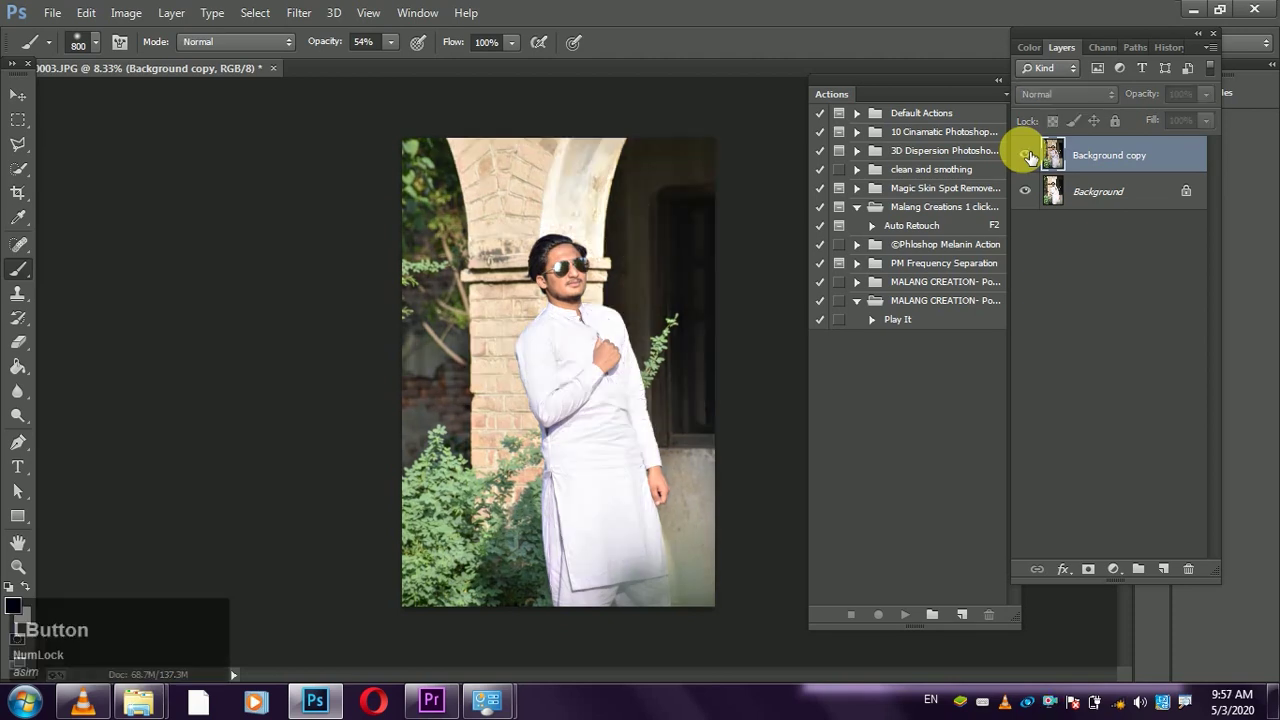
left_click(1026, 155)
left_click(1027, 155)
left_click(1027, 155)
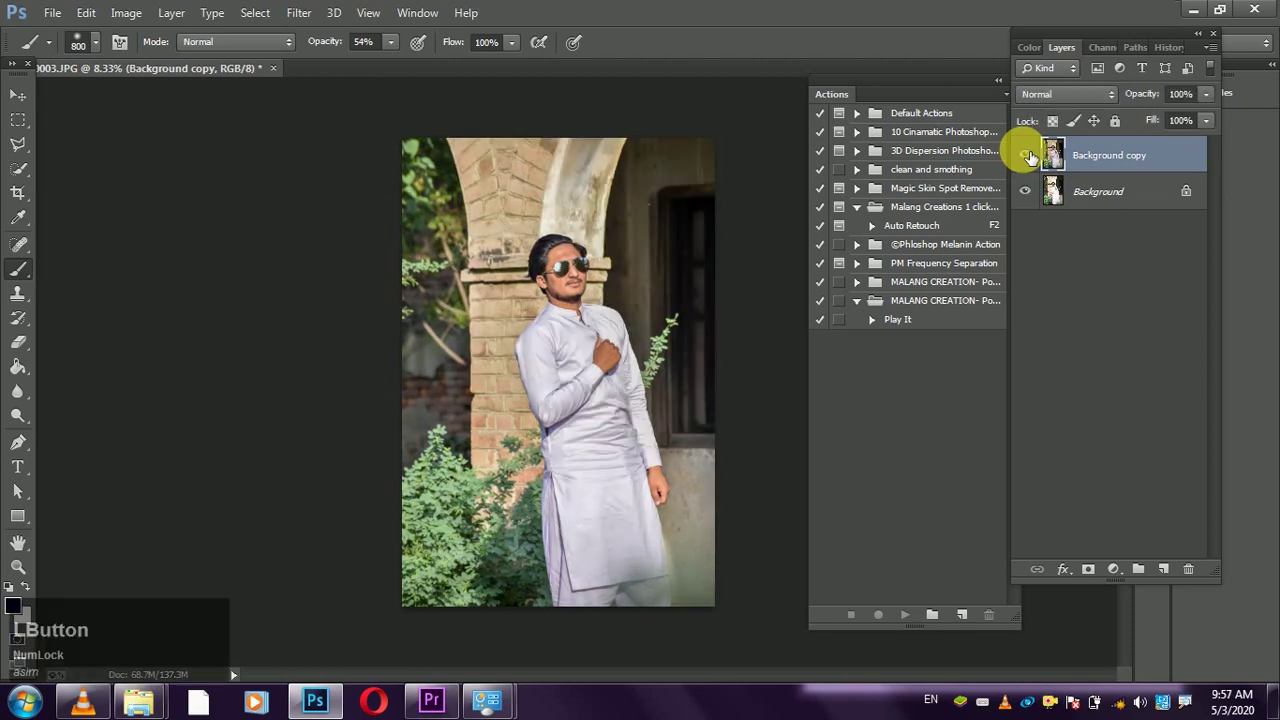
left_click(1027, 155)
left_click(1027, 155)
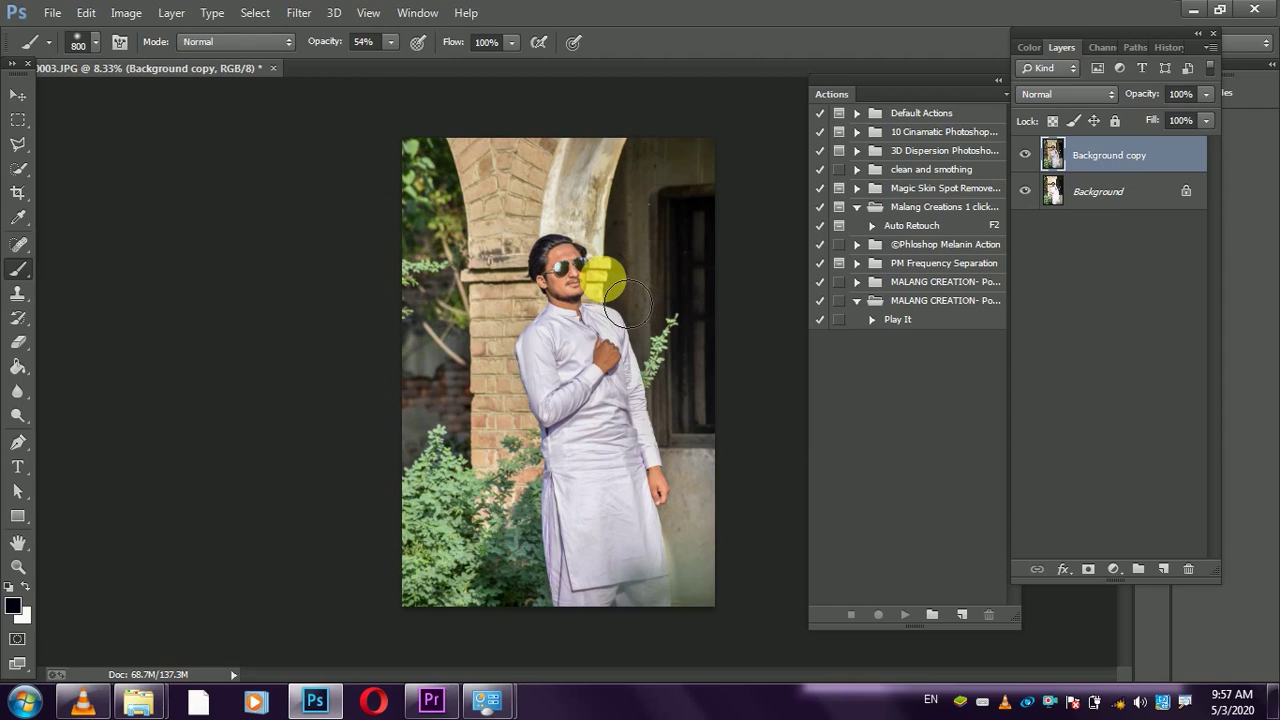
- Smooth the skin on the man's forehead with the Mixer Brush at size 90
key("z")
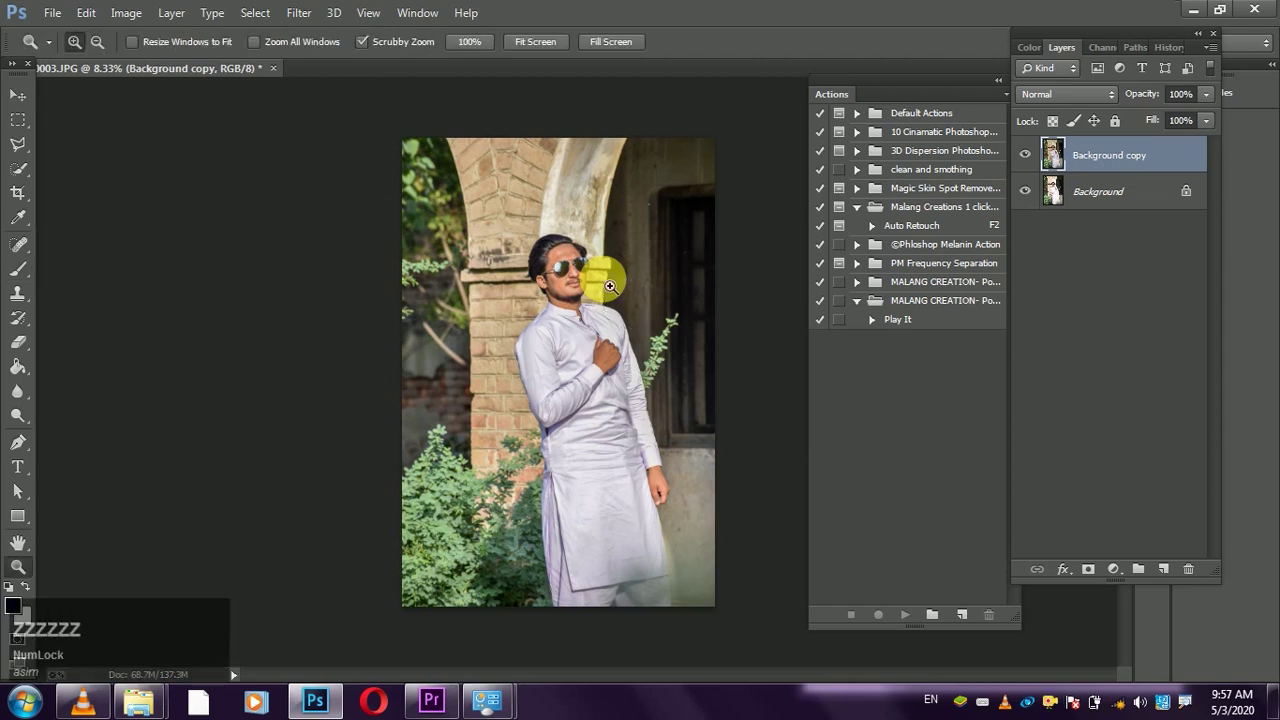
left_click_drag(610, 287, 569, 286)
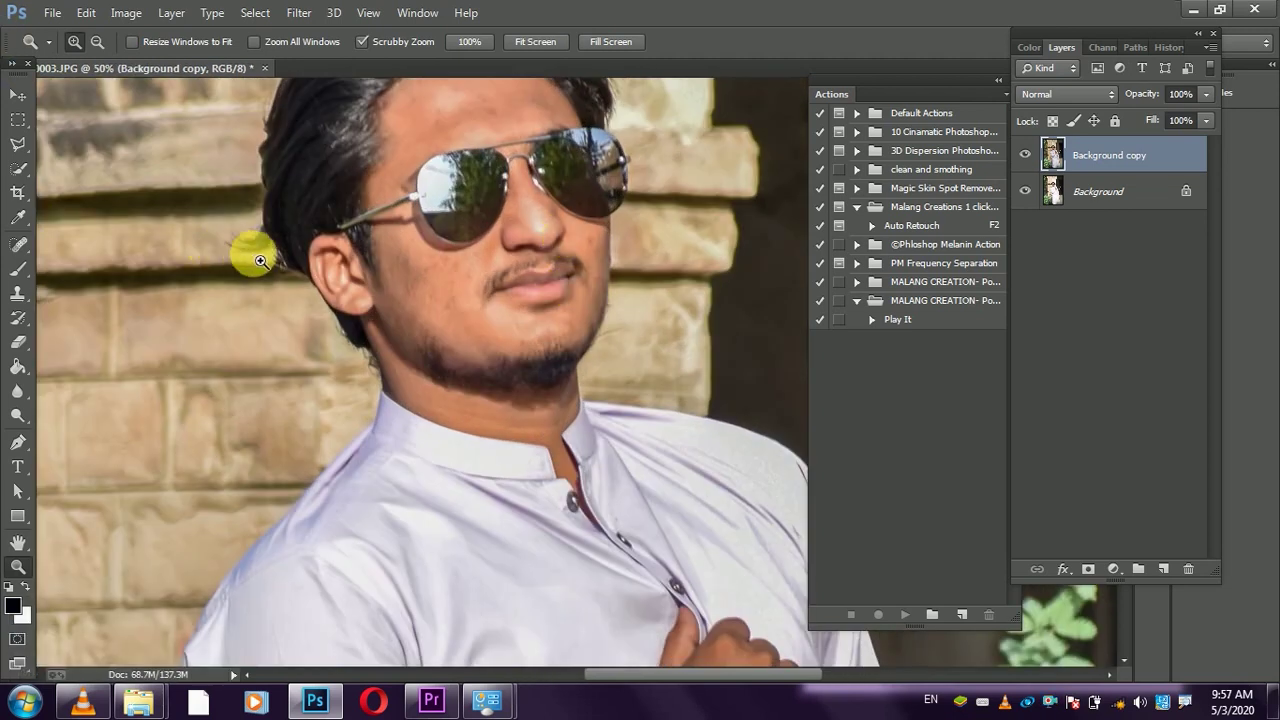
key("space")
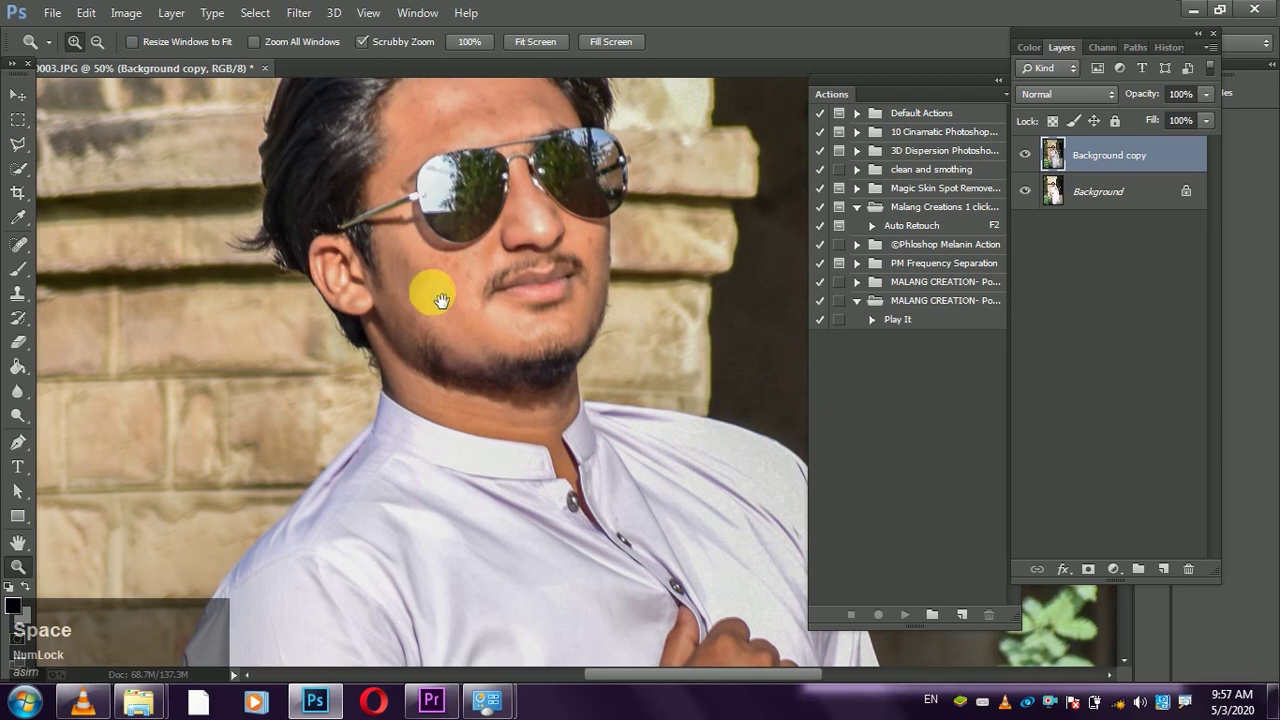
left_click_drag(457, 190, 472, 337)
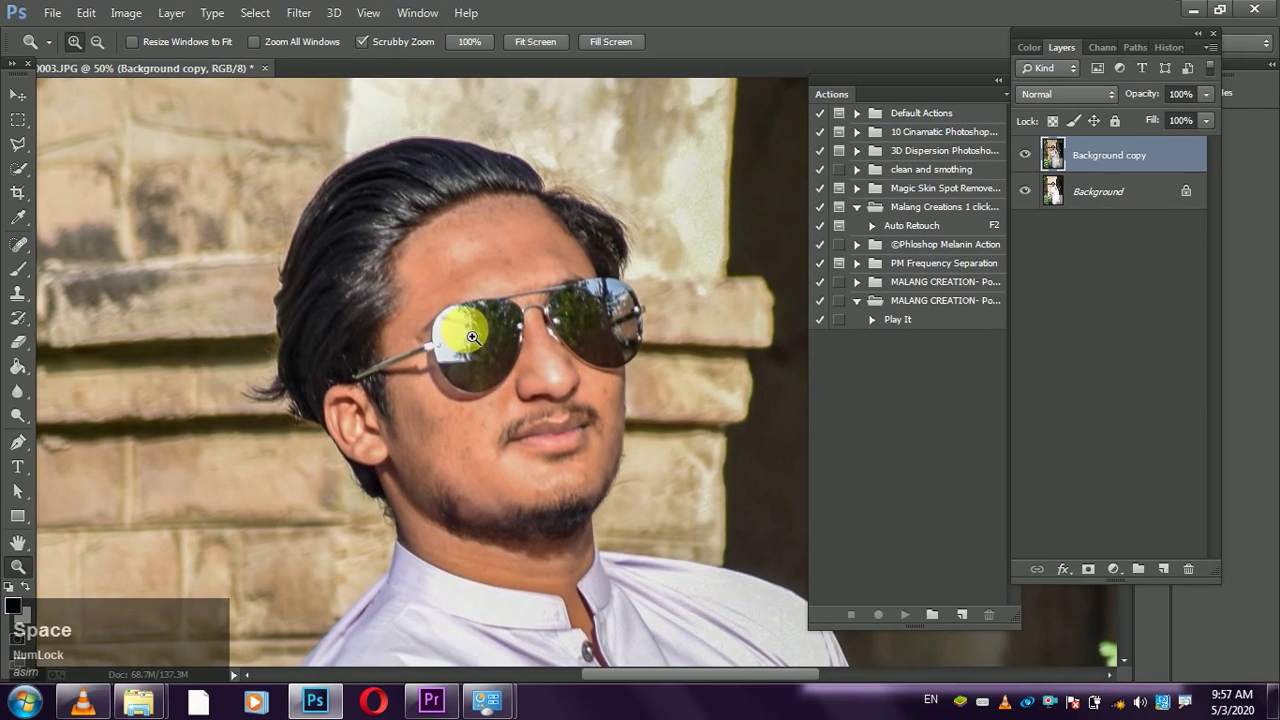
left_click(22, 275)
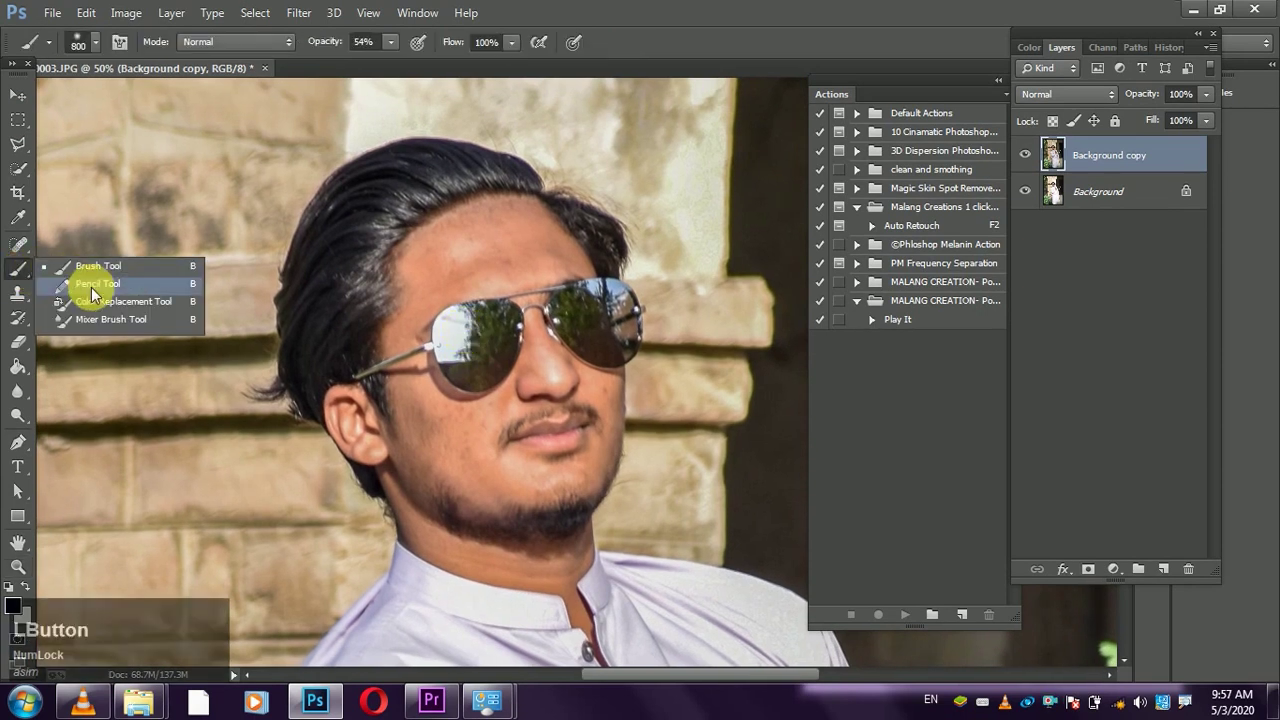
left_click(93, 319)
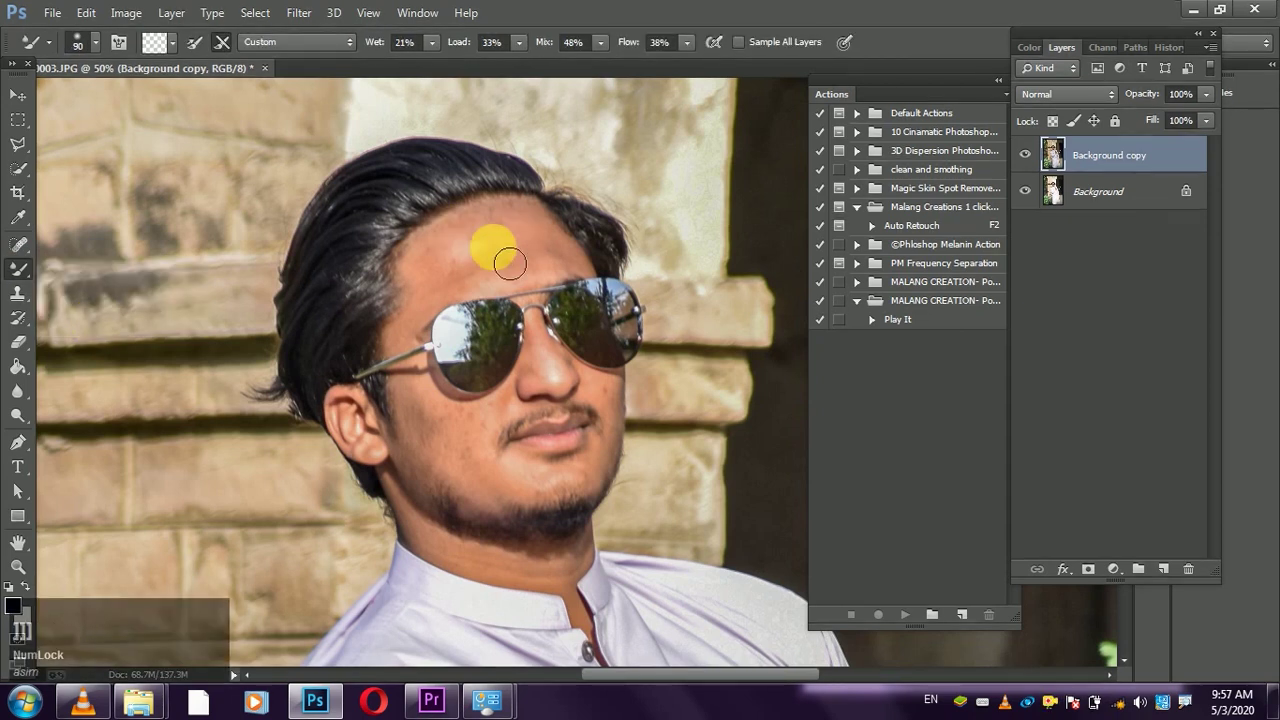
key("Num_Lock")
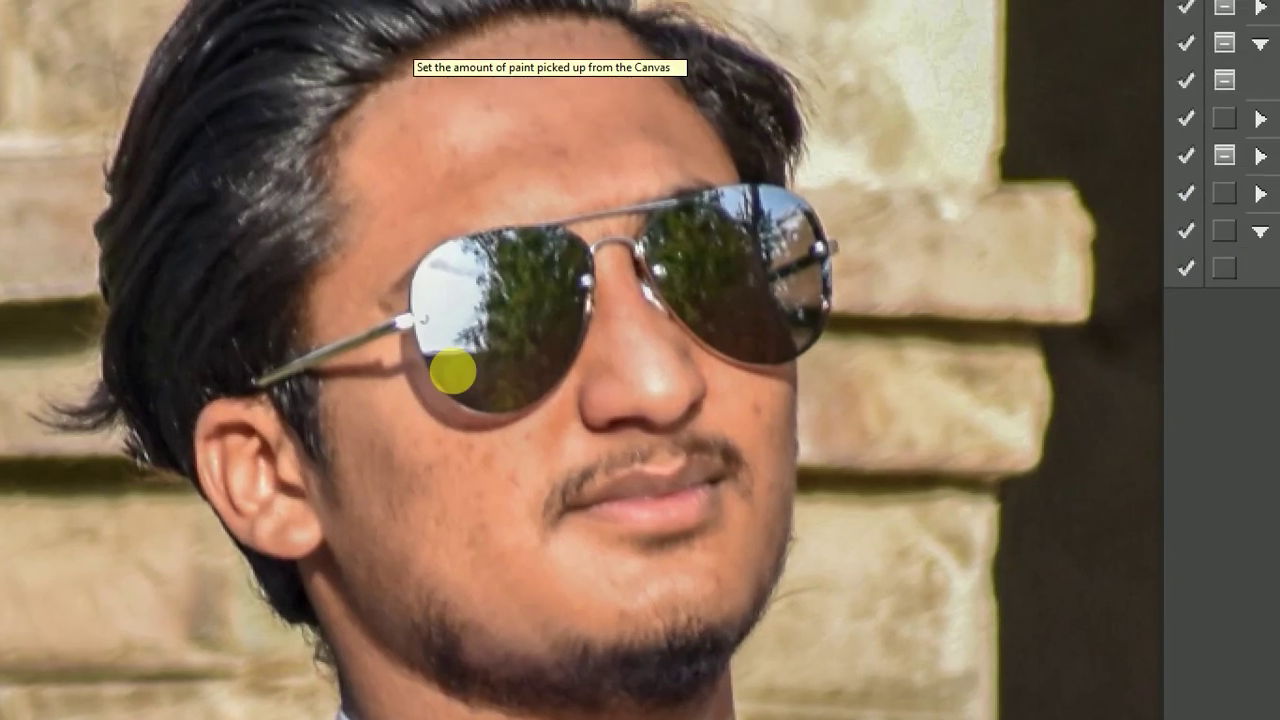
key("ctrl")
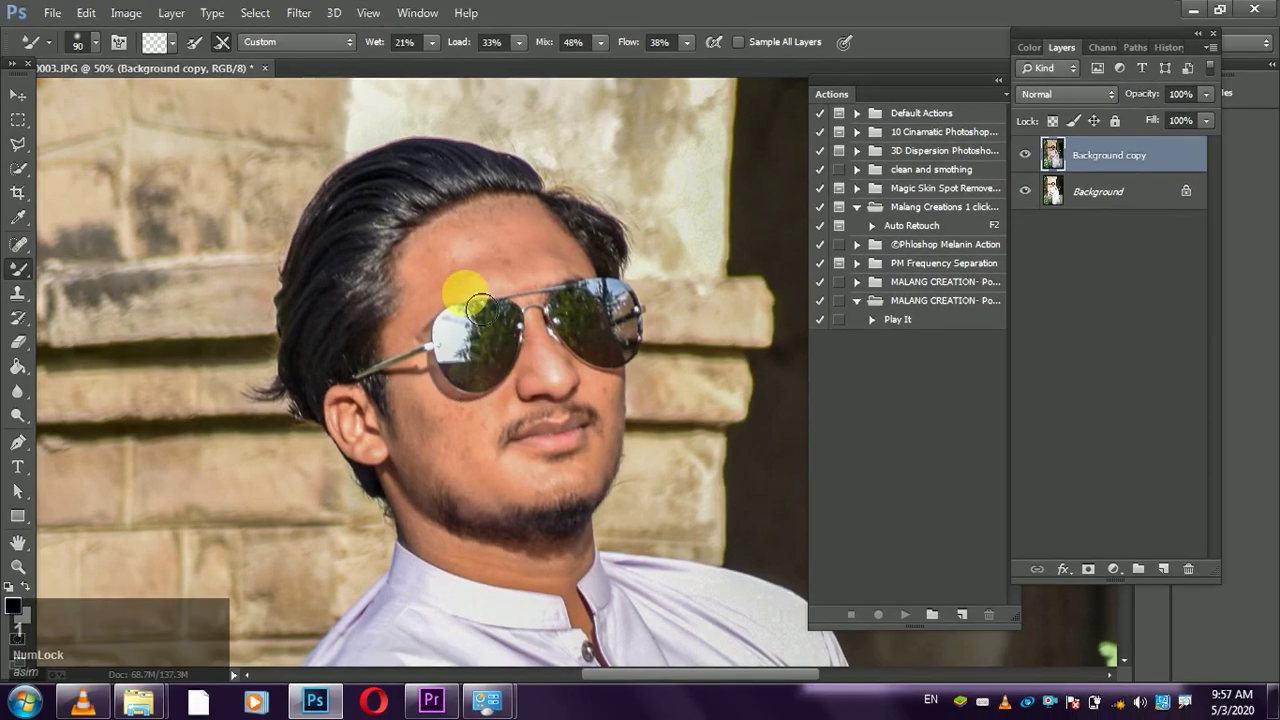
mouse_move(507, 253)
left_mouse_down()
mouse_move(463, 271)
mouse_move(466, 251)
mouse_move(485, 261)
mouse_move(502, 234)
mouse_move(536, 252)
mouse_move(451, 294)
mouse_move(449, 309)
mouse_move(562, 273)
mouse_move(543, 226)
mouse_move(526, 226)
mouse_move(455, 248)
mouse_move(500, 262)
mouse_move(449, 303)
mouse_move(579, 274)
mouse_move(566, 258)
mouse_move(503, 294)
mouse_move(572, 280)
mouse_move(560, 250)
mouse_move(547, 270)
mouse_move(488, 286)
mouse_move(516, 293)
mouse_move(465, 293)
mouse_move(422, 348)
mouse_move(449, 261)
mouse_move(533, 230)
mouse_move(528, 254)
left_mouse_up()
- Smooth the skin on the man's cheeks and around the mouth with the Mixer Brush enlarged to size 125
left_click(493, 445)
key("bracketright")
key("bracketright")
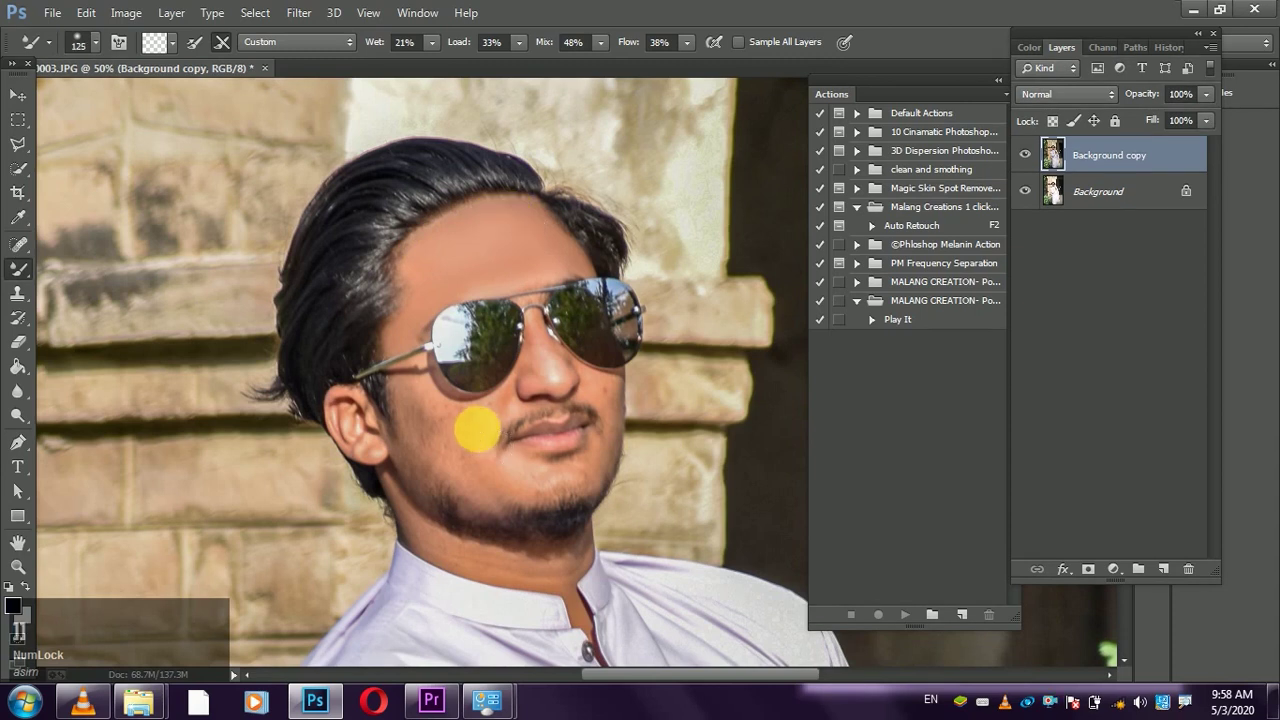
mouse_move(488, 444)
left_mouse_down()
mouse_move(437, 429)
mouse_move(417, 398)
mouse_move(481, 468)
mouse_move(503, 431)
mouse_move(508, 444)
left_mouse_up()
mouse_move(506, 440)
left_mouse_down()
mouse_move(517, 484)
mouse_move(494, 471)
mouse_move(528, 490)
mouse_move(508, 480)
mouse_move(543, 480)
mouse_move(466, 457)
mouse_move(491, 486)
mouse_move(503, 463)
mouse_move(484, 436)
mouse_move(470, 449)
mouse_move(425, 430)
mouse_move(515, 428)
mouse_move(557, 382)
mouse_move(545, 368)
mouse_move(556, 388)
mouse_move(545, 335)
mouse_move(534, 332)
mouse_move(552, 374)
mouse_move(619, 413)
mouse_move(616, 393)
mouse_move(612, 477)
left_mouse_up()
- Smooth the jaw and neck skin with the Mixer Brush, reducing its size to 90 and 60, and compare the retouch with the original
key("bracketleft")
key("bracketleft")
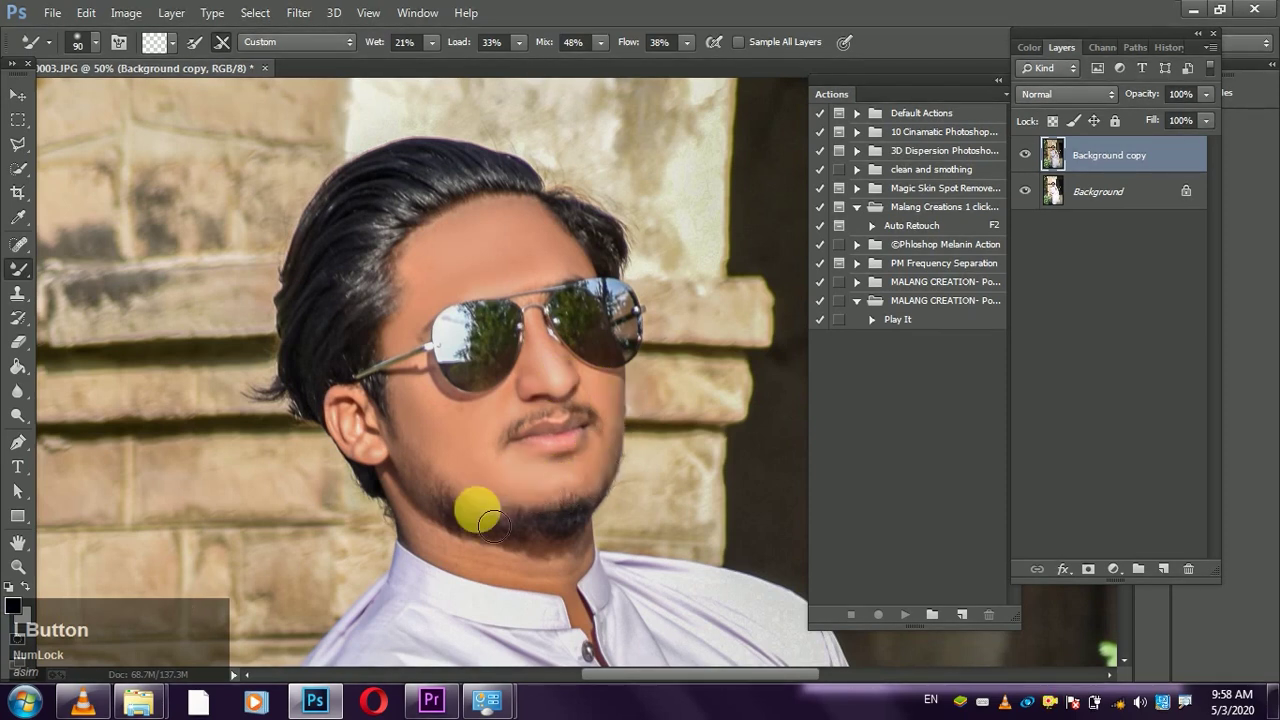
mouse_move(463, 565)
left_mouse_down()
mouse_move(544, 582)
mouse_move(587, 564)
mouse_move(587, 578)
mouse_move(488, 575)
mouse_move(512, 578)
mouse_move(470, 562)
mouse_move(360, 443)
mouse_move(375, 460)
mouse_move(368, 446)
mouse_move(458, 452)
mouse_move(436, 449)
mouse_move(454, 463)
mouse_move(420, 417)
mouse_move(602, 192)
mouse_move(548, 288)
mouse_move(560, 275)
mouse_move(476, 298)
mouse_move(598, 424)
mouse_move(612, 392)
mouse_move(562, 370)
mouse_move(531, 320)
mouse_move(567, 377)
mouse_move(543, 309)
mouse_move(534, 337)
mouse_move(564, 375)
mouse_move(551, 357)
mouse_move(567, 543)
mouse_move(551, 574)
mouse_move(477, 554)
mouse_move(560, 577)
mouse_move(693, 538)
left_mouse_up()
key("bracketleft")
key("bracketleft")
key("bracketleft")
left_click(1023, 154)
left_click(1023, 154)
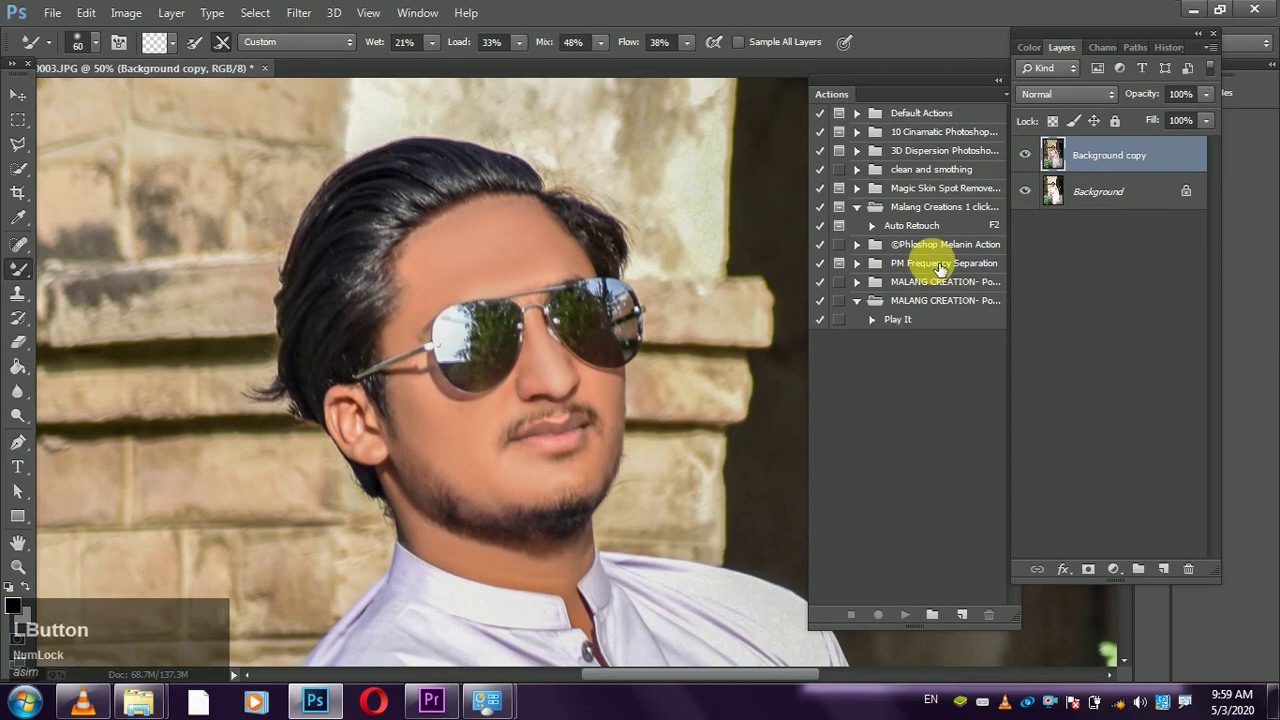
key("ctrl")
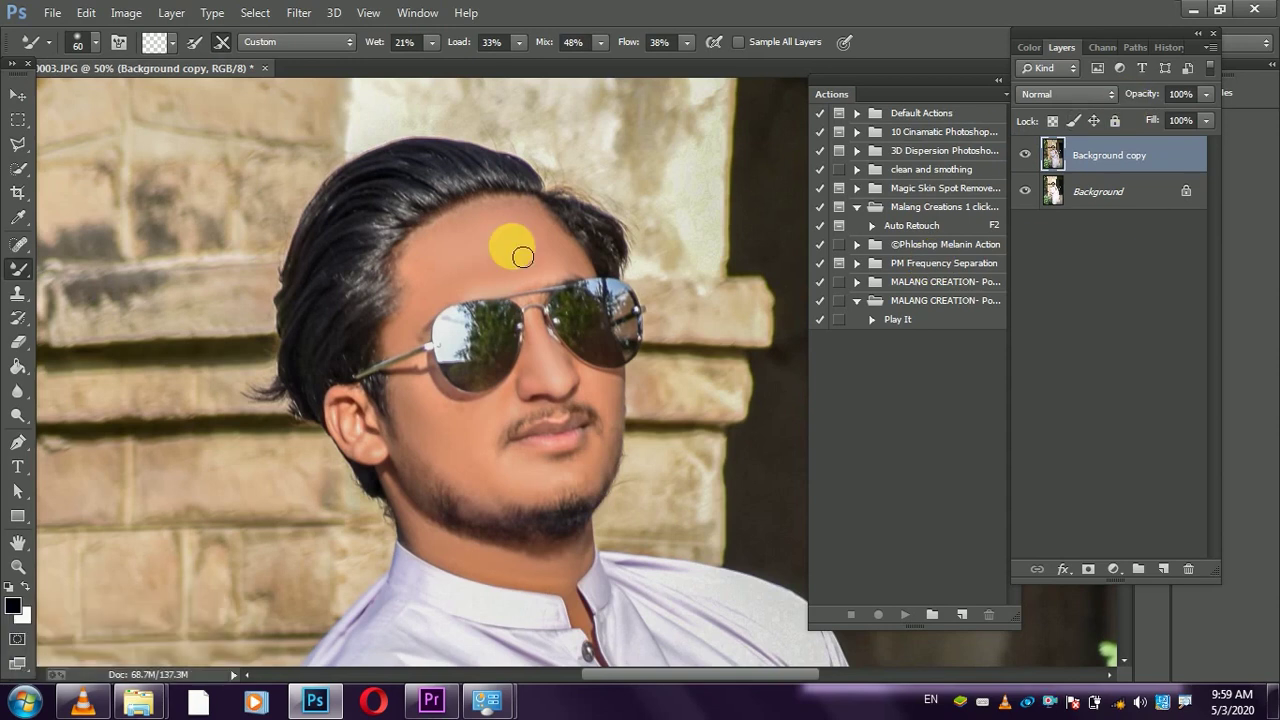
scroll(522, 257, "down", 5)
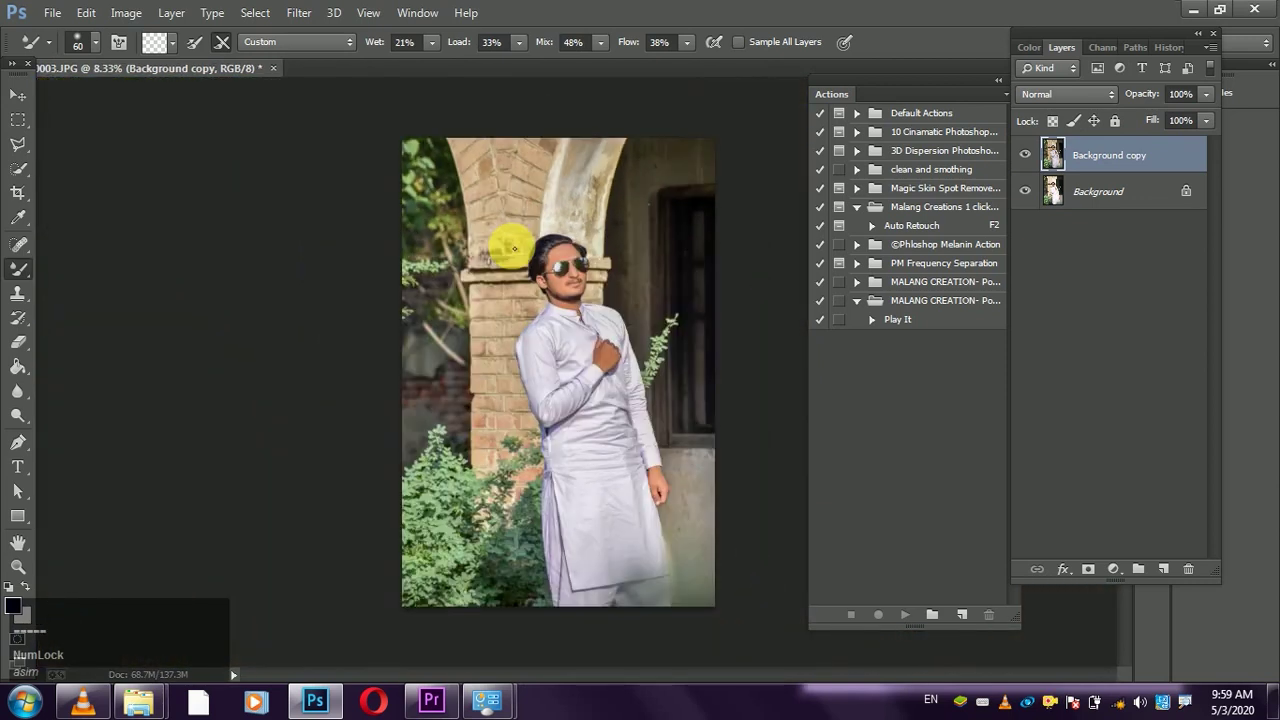
- Open the Camera Raw filter on the Background copy layer and bring up the asim and asim1 user presets
left_click(298, 12)
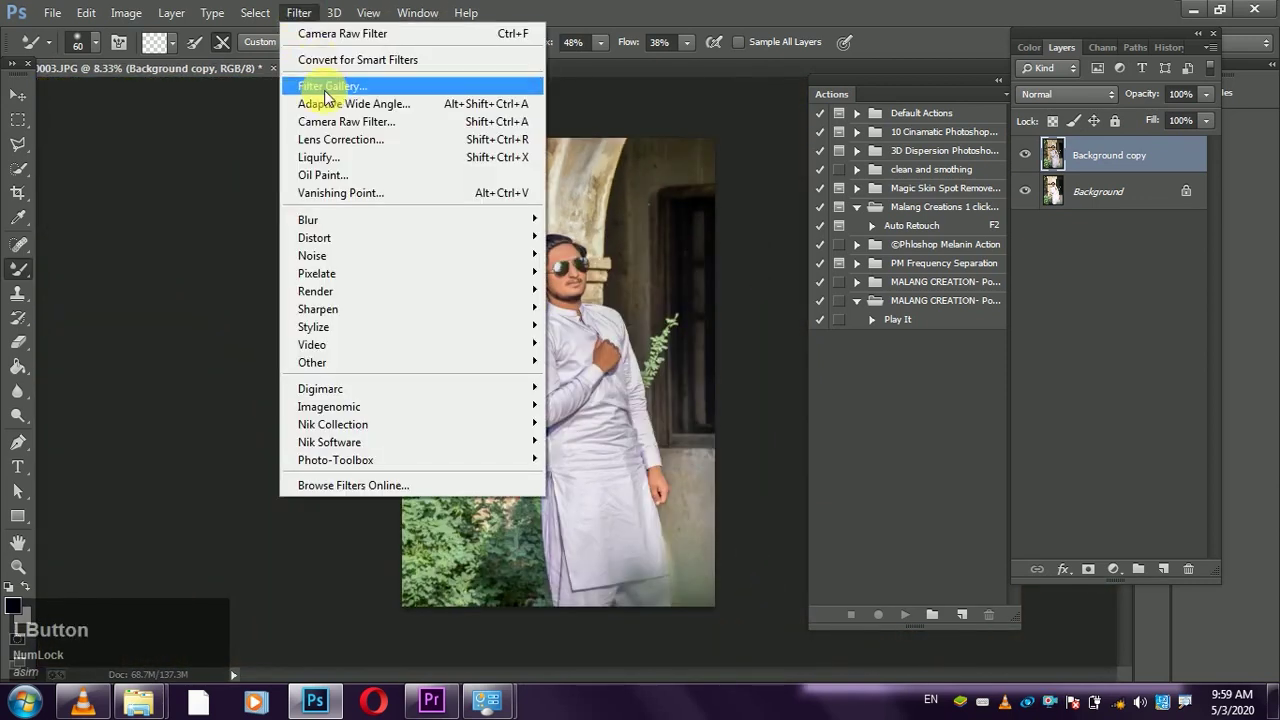
left_click(335, 121)
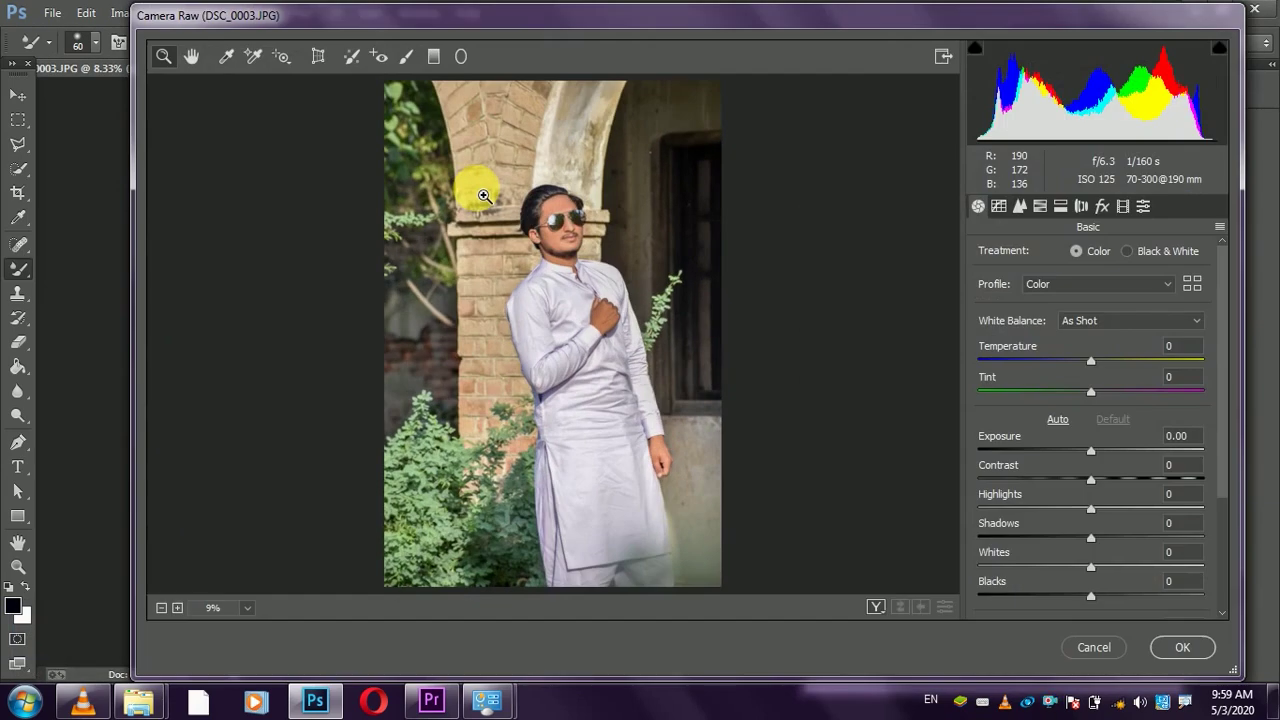
left_click(1143, 206)
left_click_drag(1222, 283, 1224, 296)
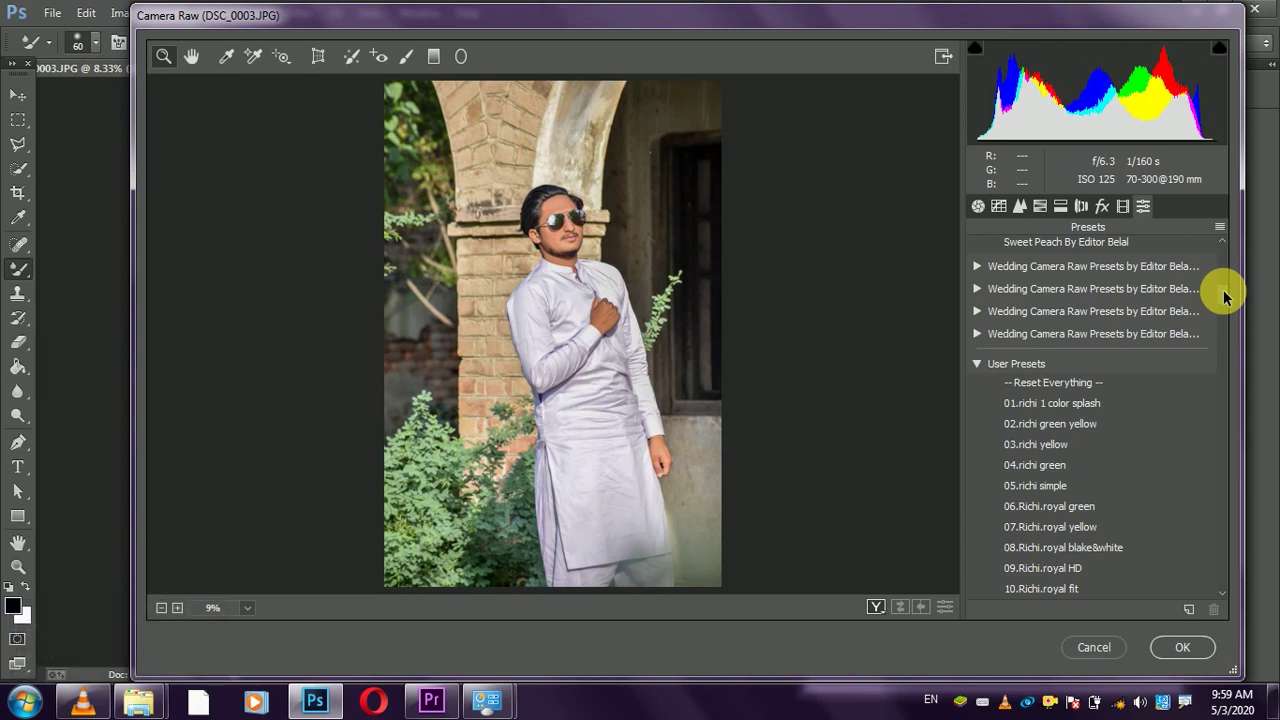
left_click_drag(1224, 296, 1225, 305)
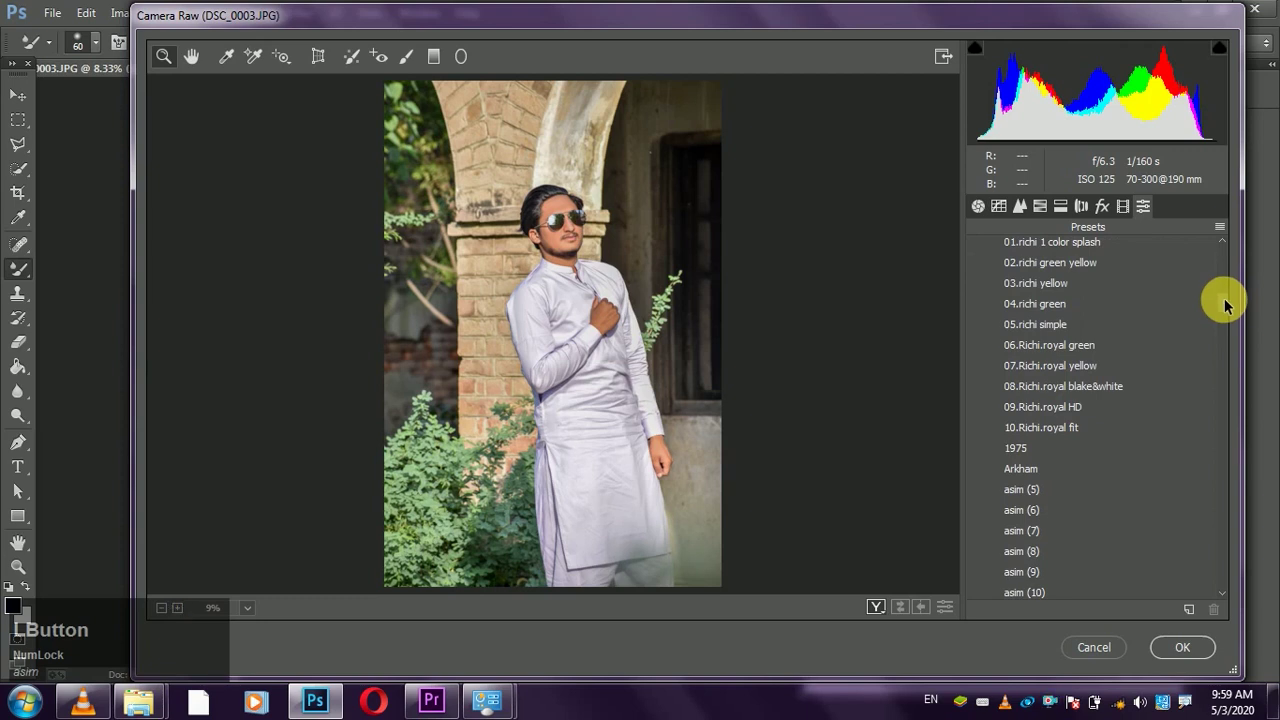
left_click_drag(1225, 305, 1226, 318)
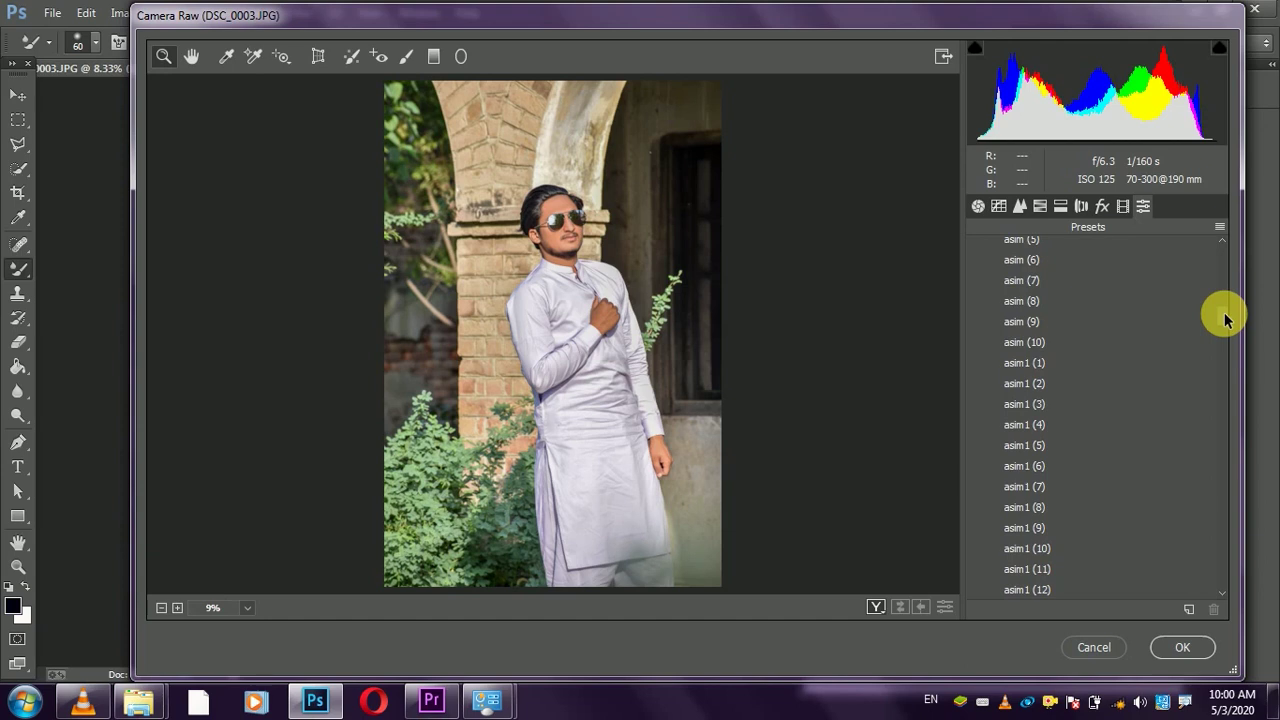
- Try the user presets asim (7), asim (8), asim (9) and asim (10) one after another on the portrait
left_click(1021, 284)
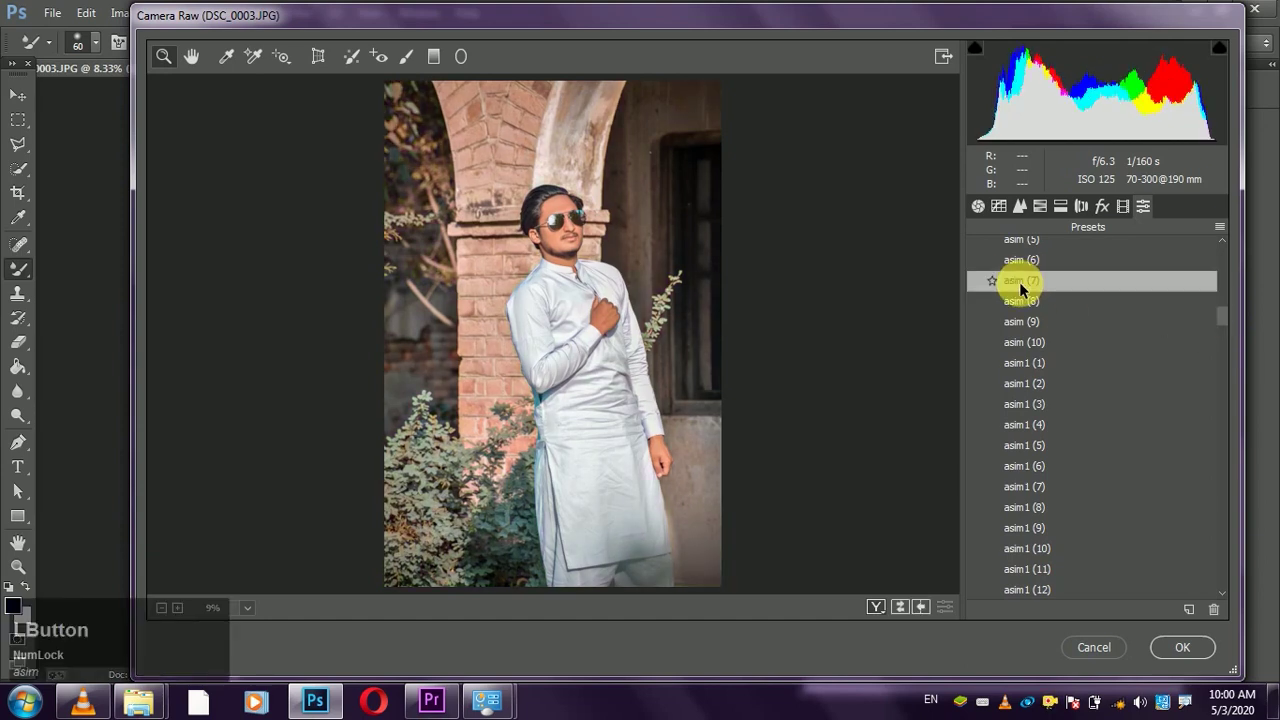
left_click(1019, 302)
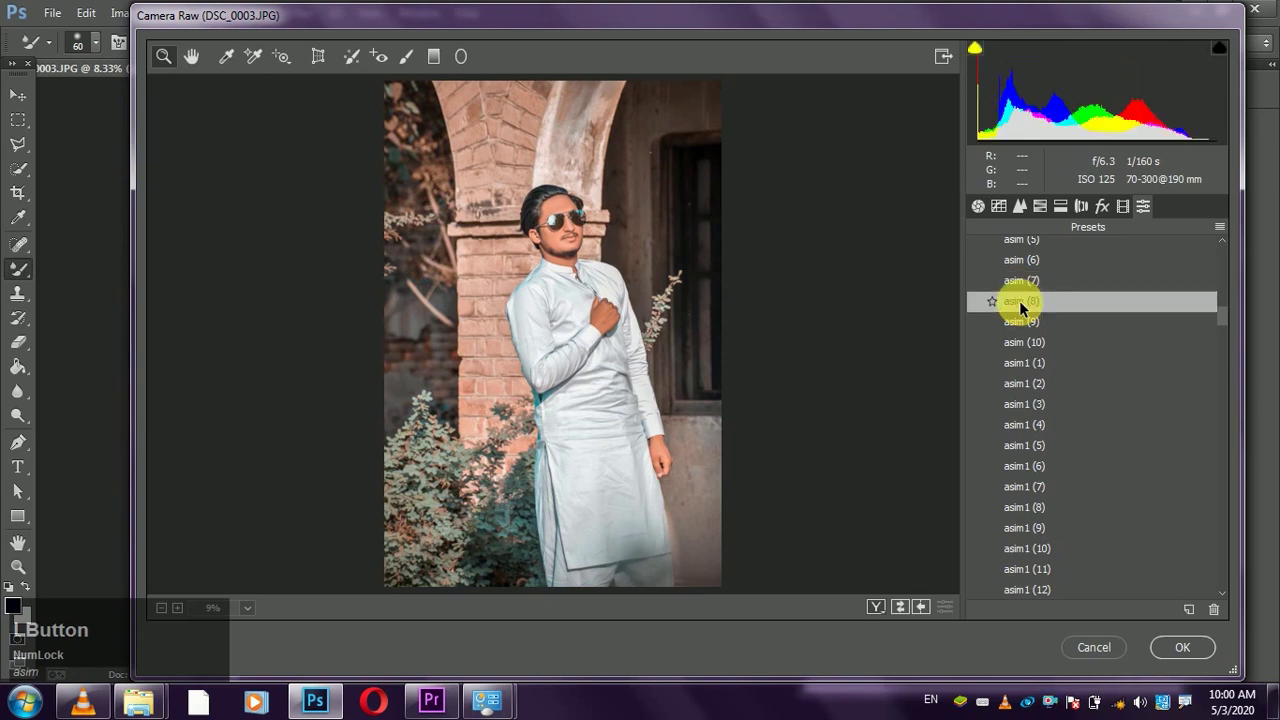
left_click(1022, 323)
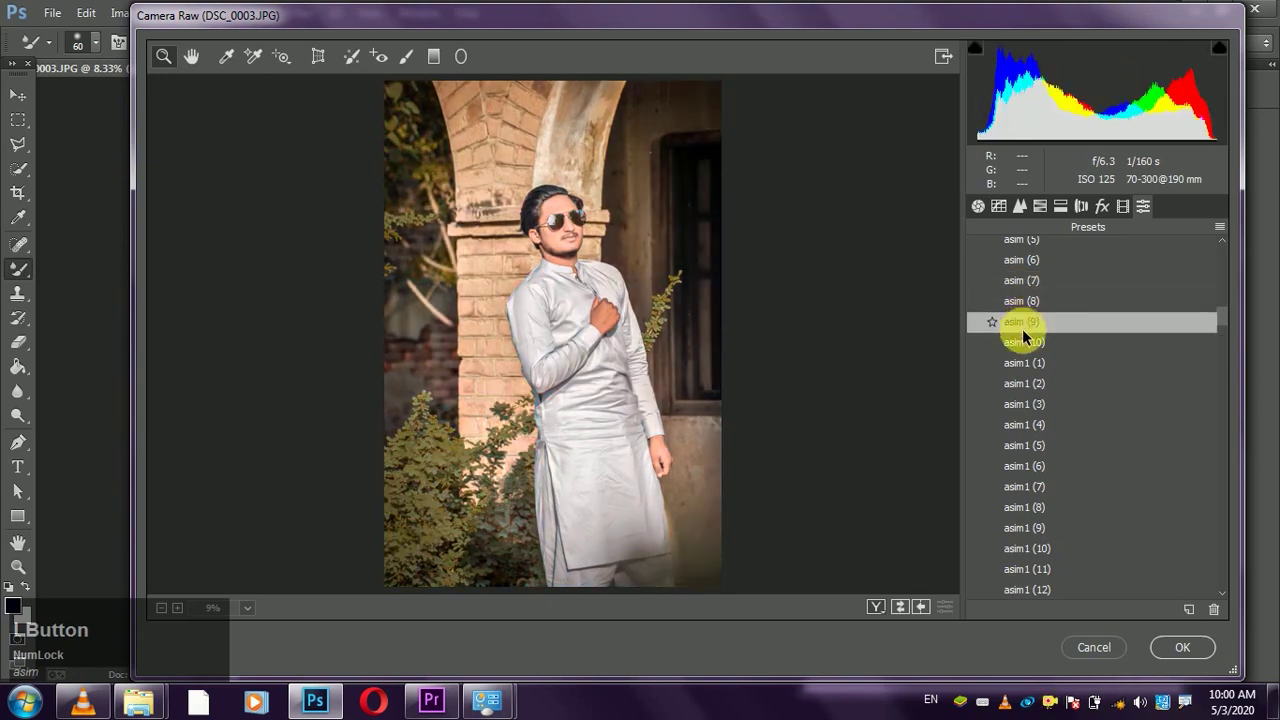
left_click(1023, 340)
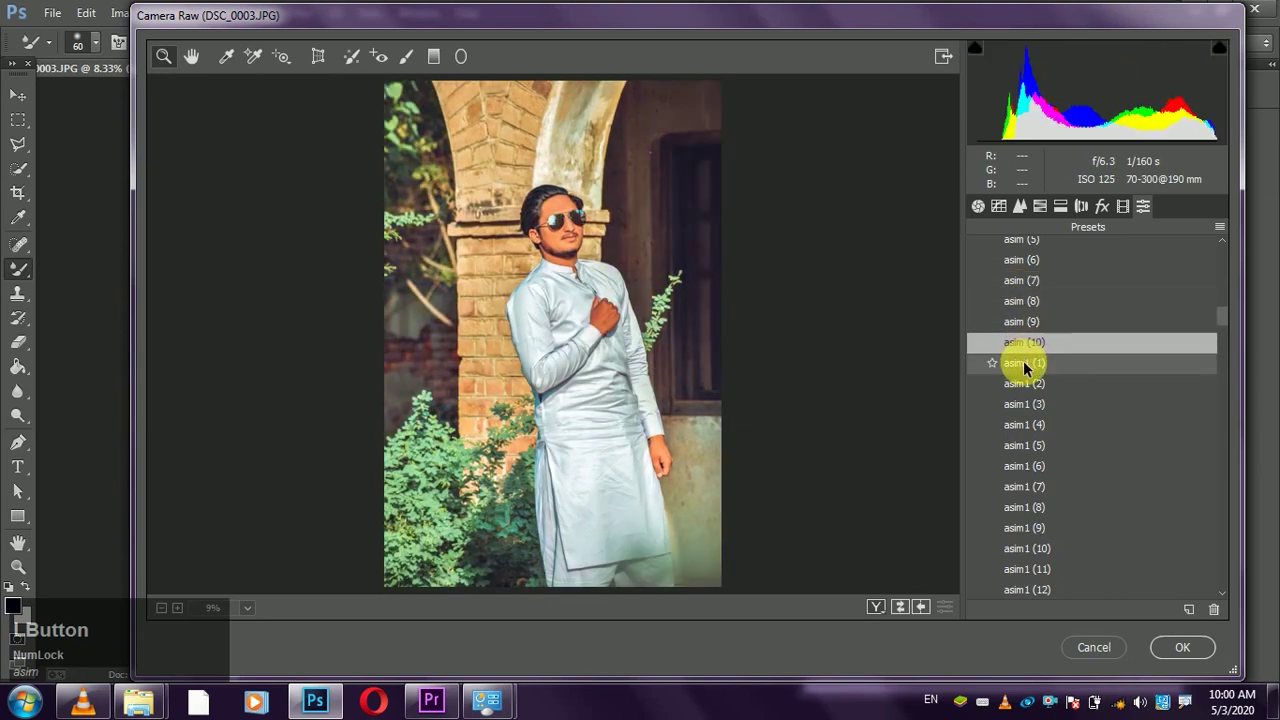
- Try the asim1 presets from asim1 (1) through asim1 (11) on the portrait, skipping asim1 (7)
left_click(1023, 365)
left_click(1023, 388)
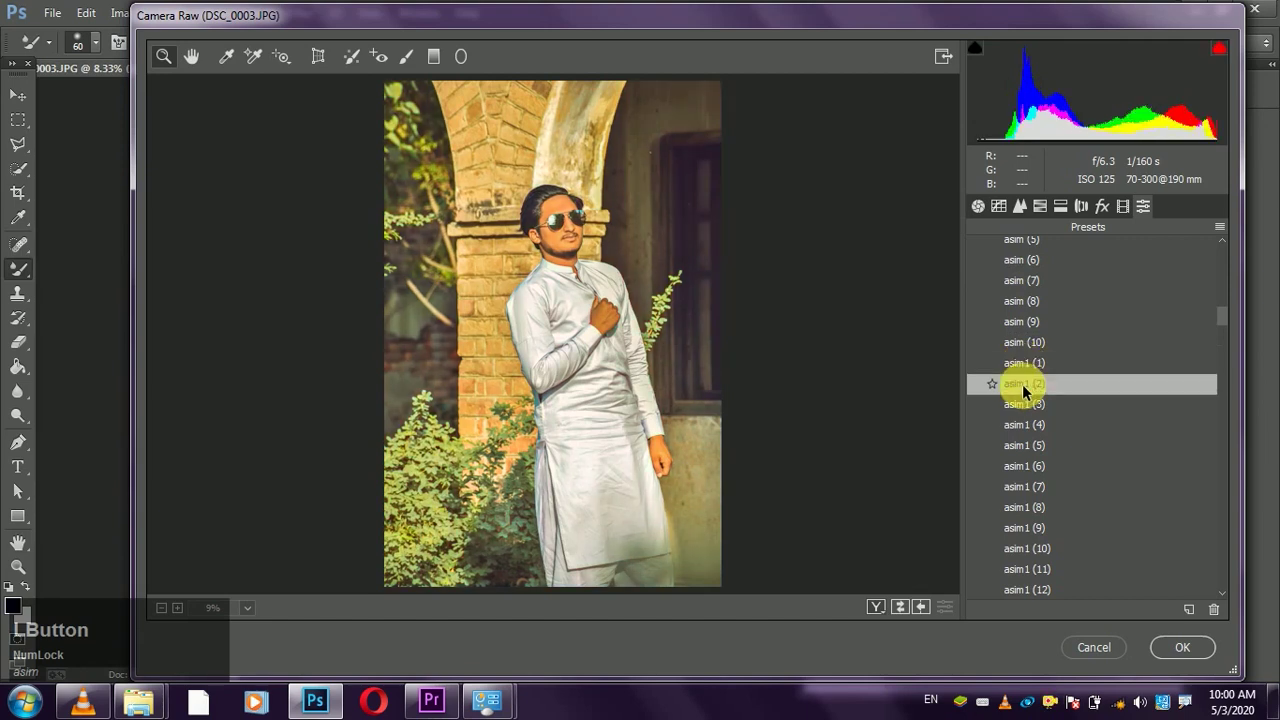
left_click(1025, 405)
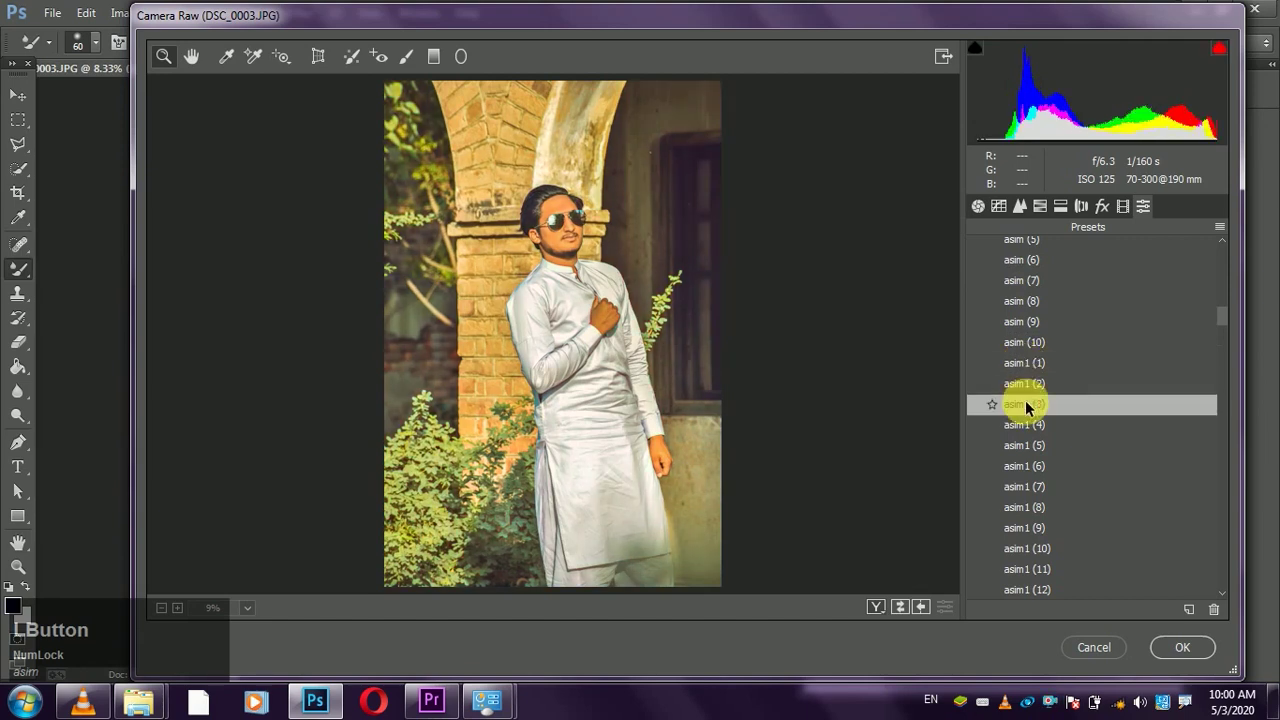
left_click(1026, 424)
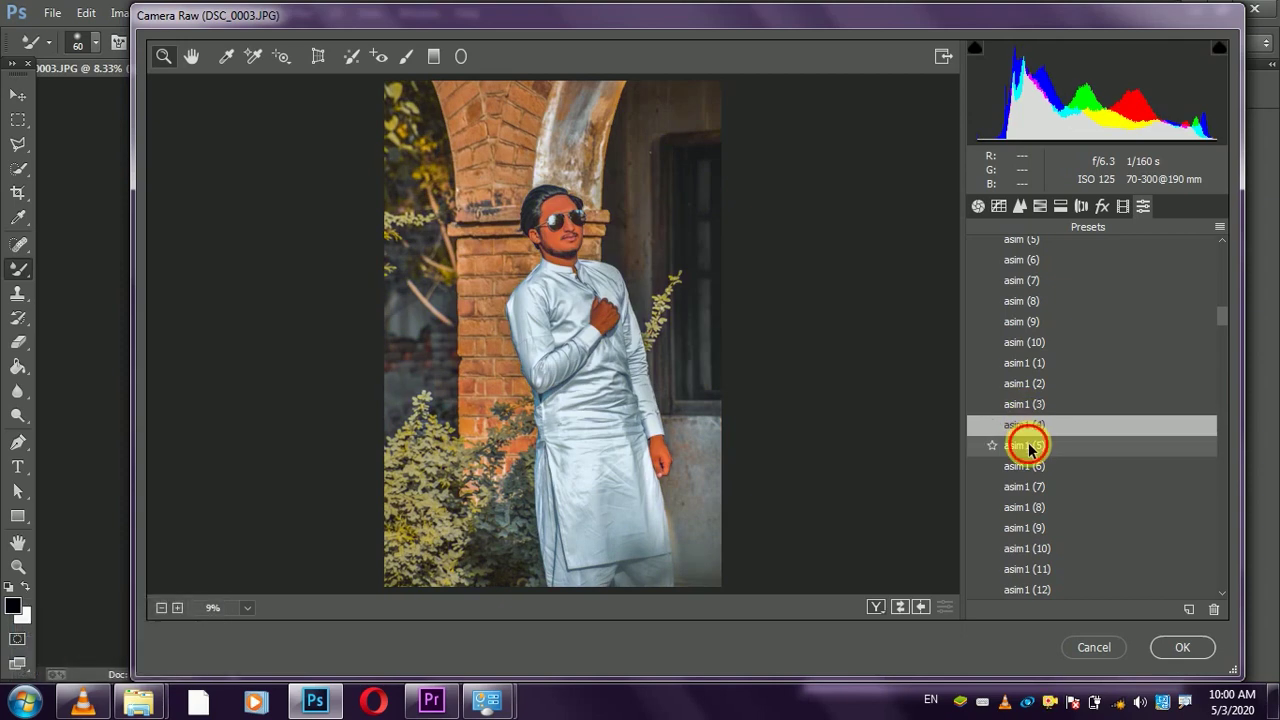
left_click(1029, 446)
left_click(1027, 470)
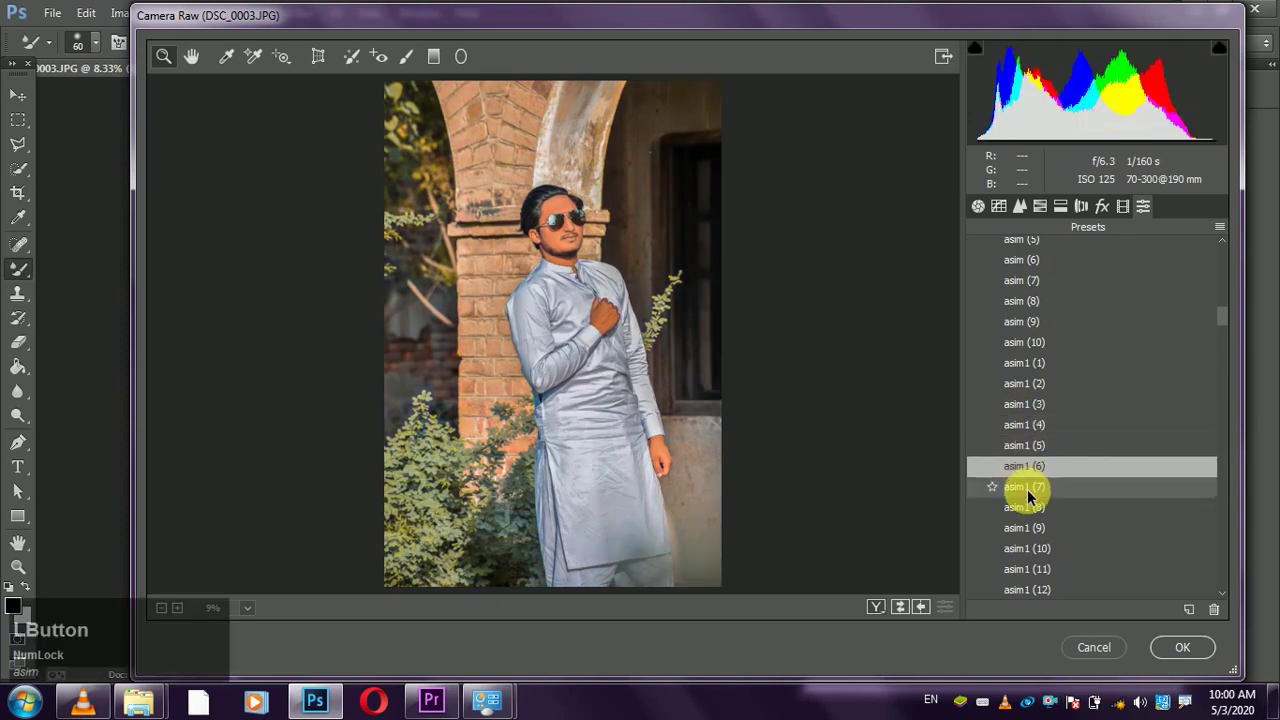
left_click(1028, 508)
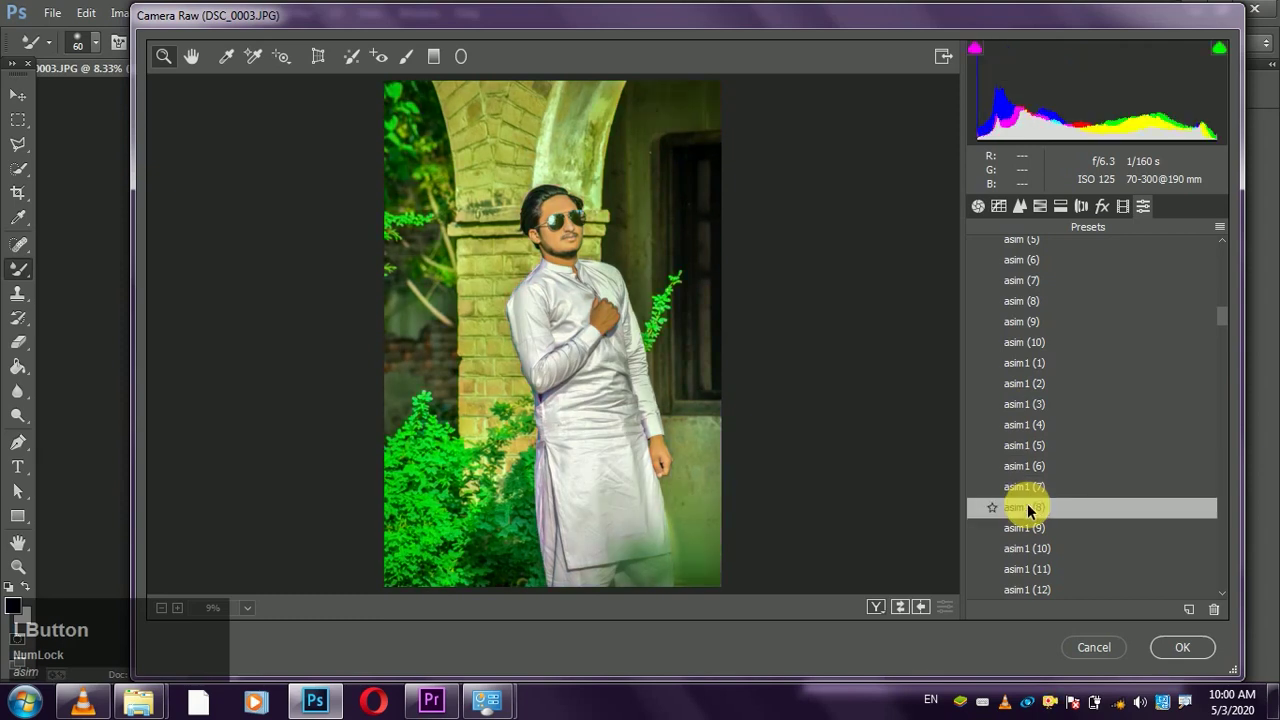
left_click(1027, 527)
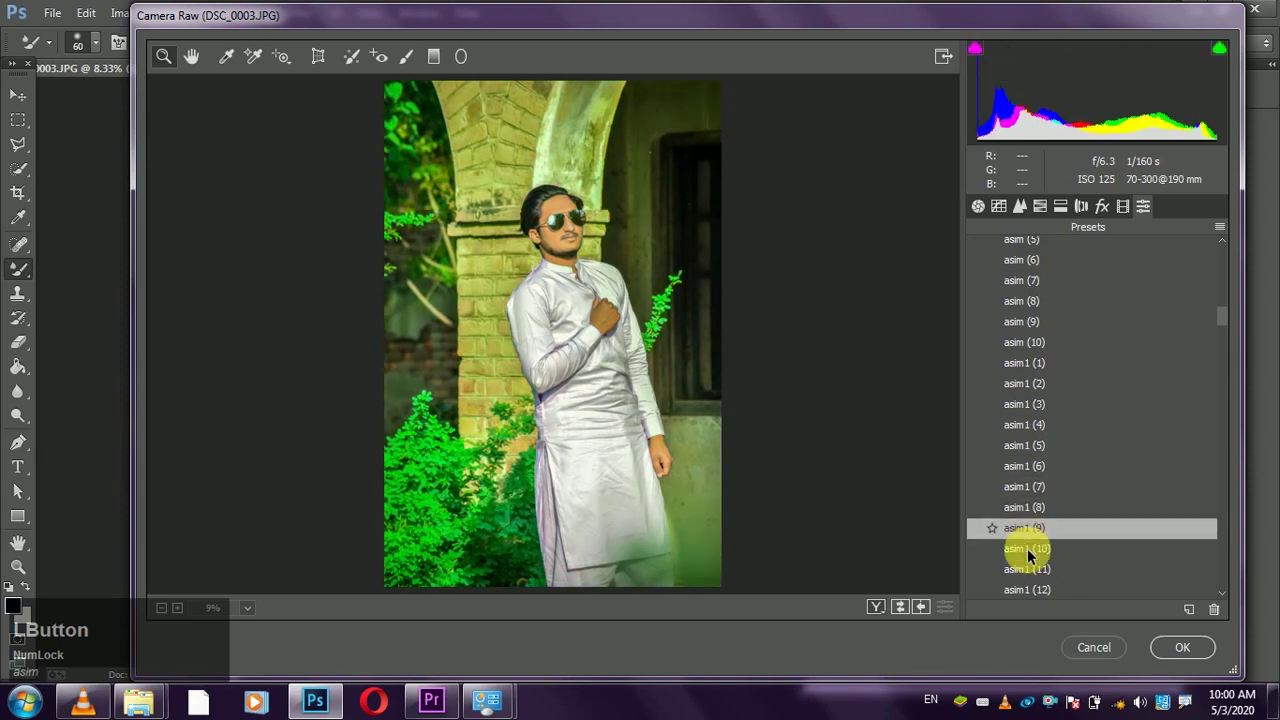
left_click(1027, 548)
left_click(1028, 570)
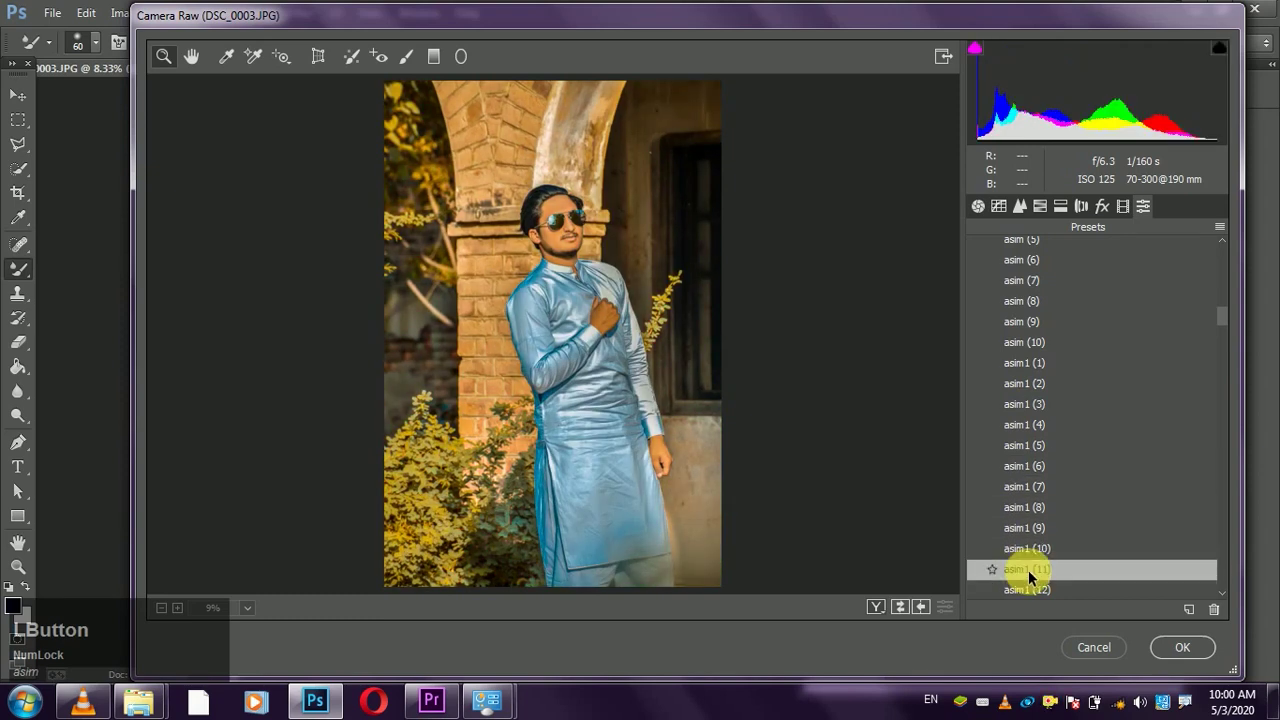
- Try the remaining asim1 presets from asim1 (12) through asim1 (20) on the portrait
scroll(1222, 327, "down", 5)
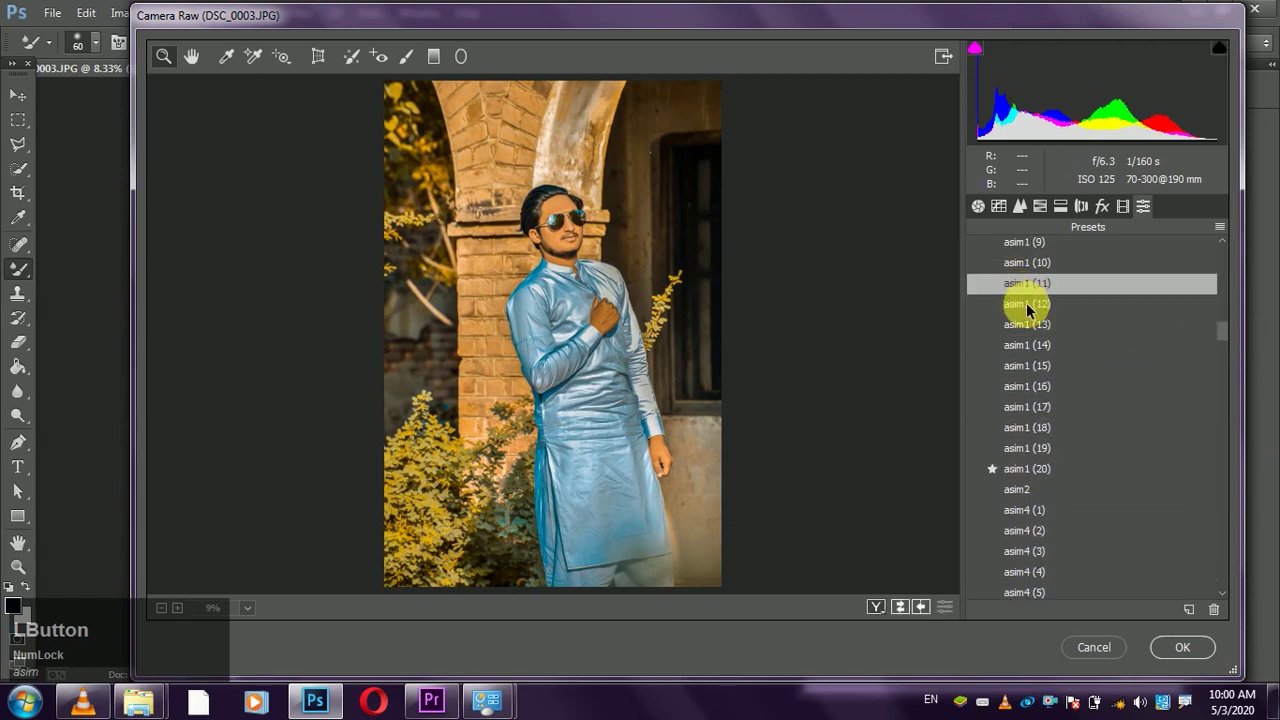
left_click(1027, 306)
left_click(1027, 325)
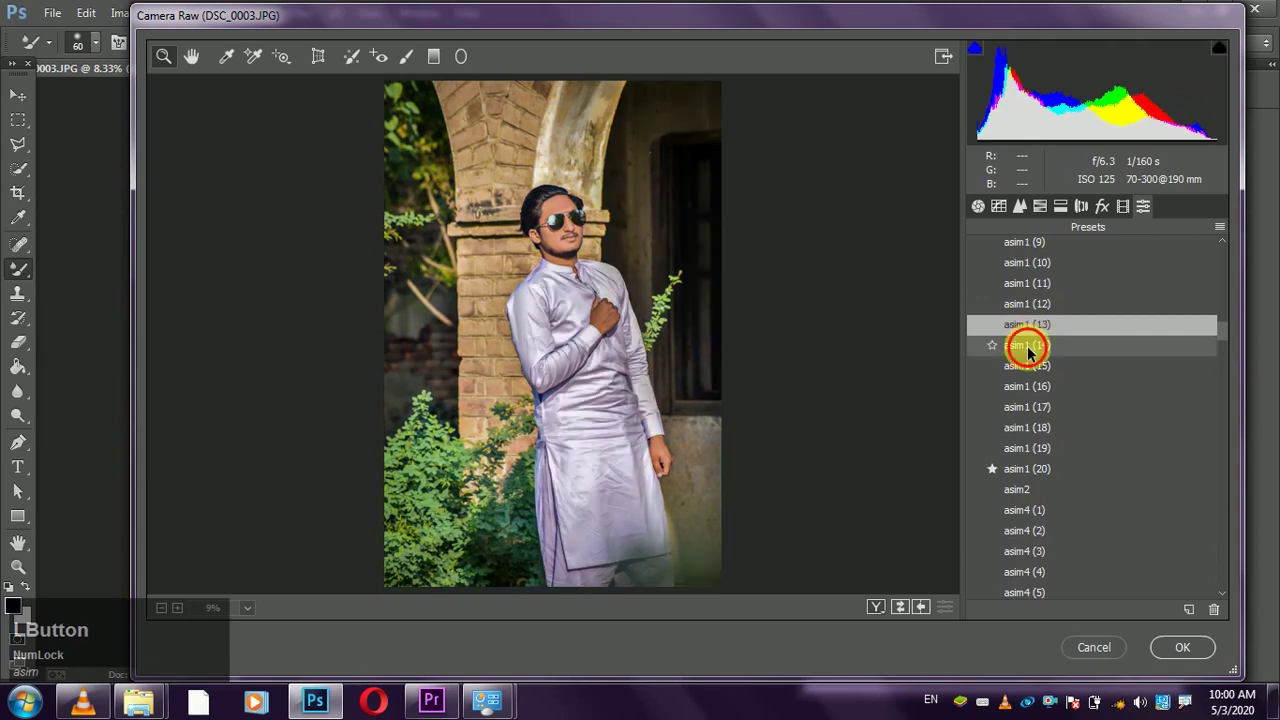
left_click(1027, 346)
left_click(1027, 368)
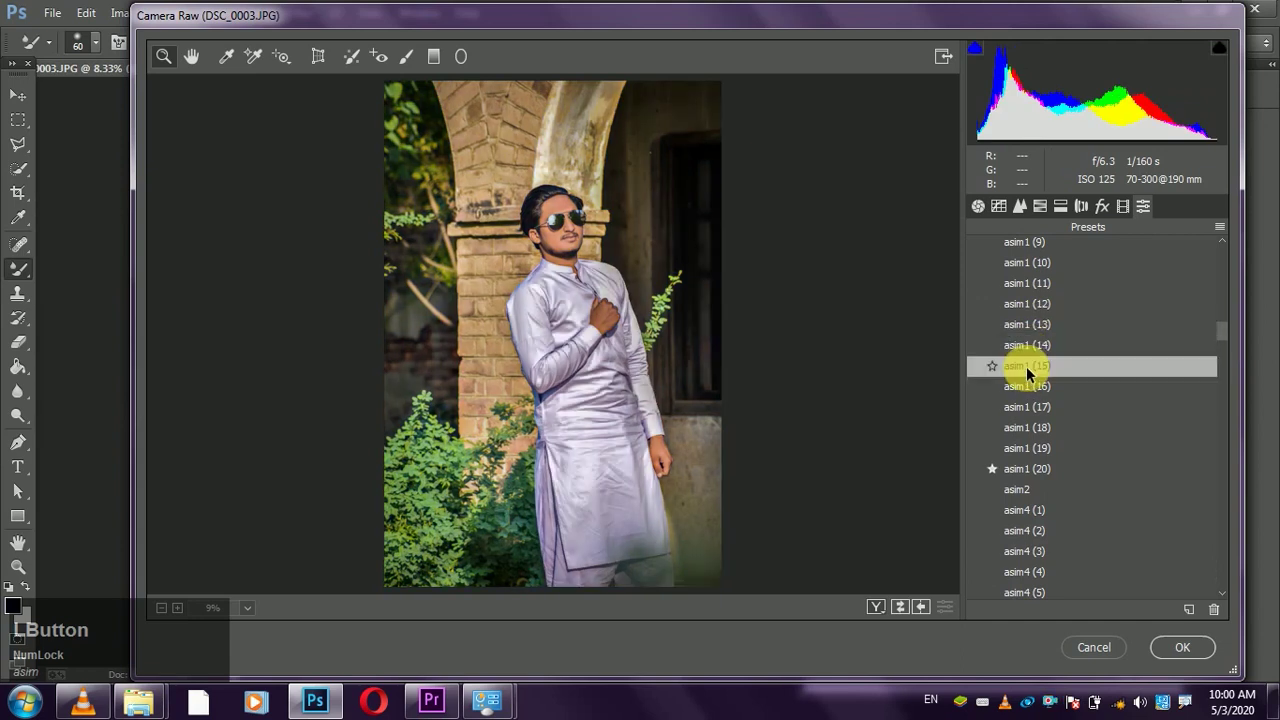
left_click(1027, 386)
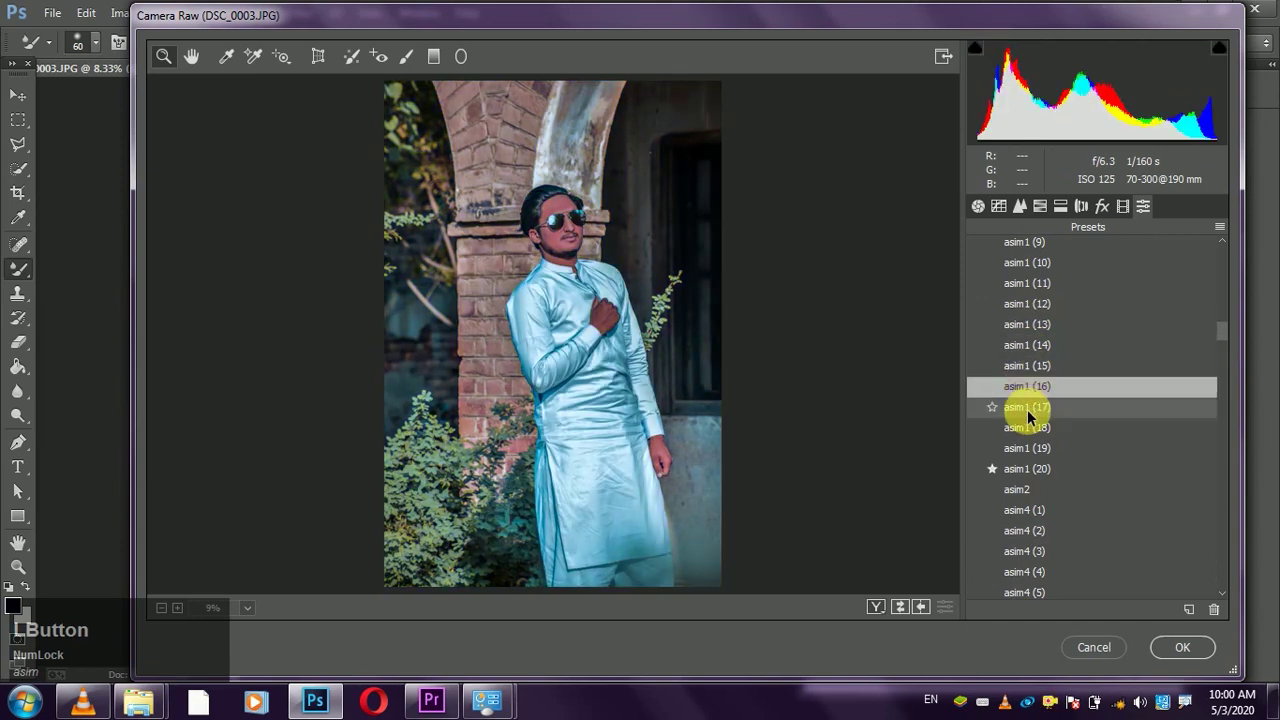
left_click(1027, 409)
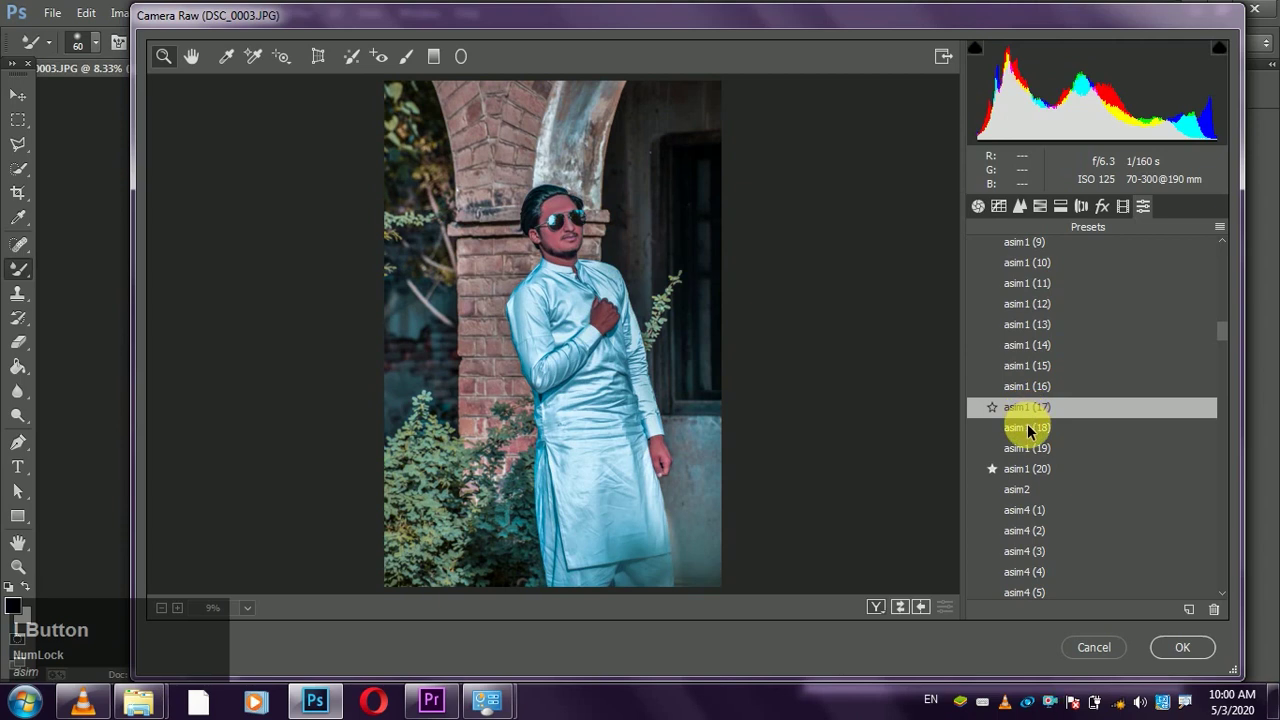
left_click(1027, 427)
left_click(1027, 449)
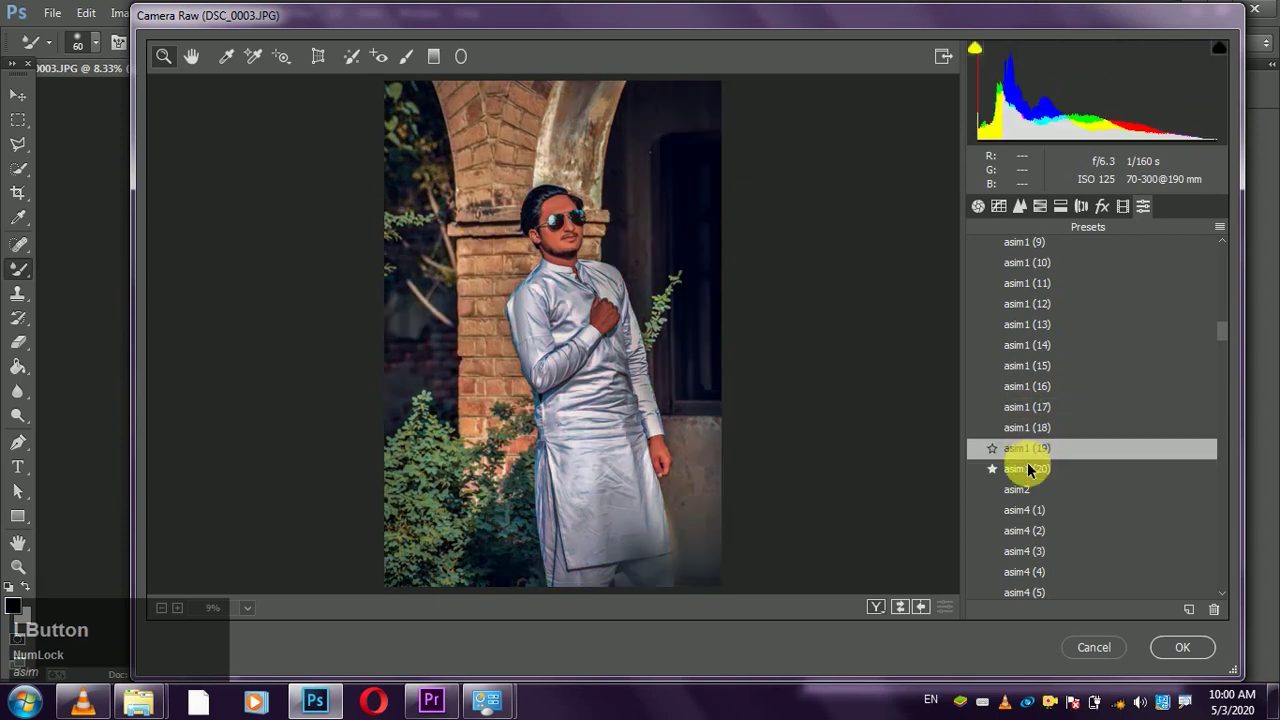
left_click(1027, 470)
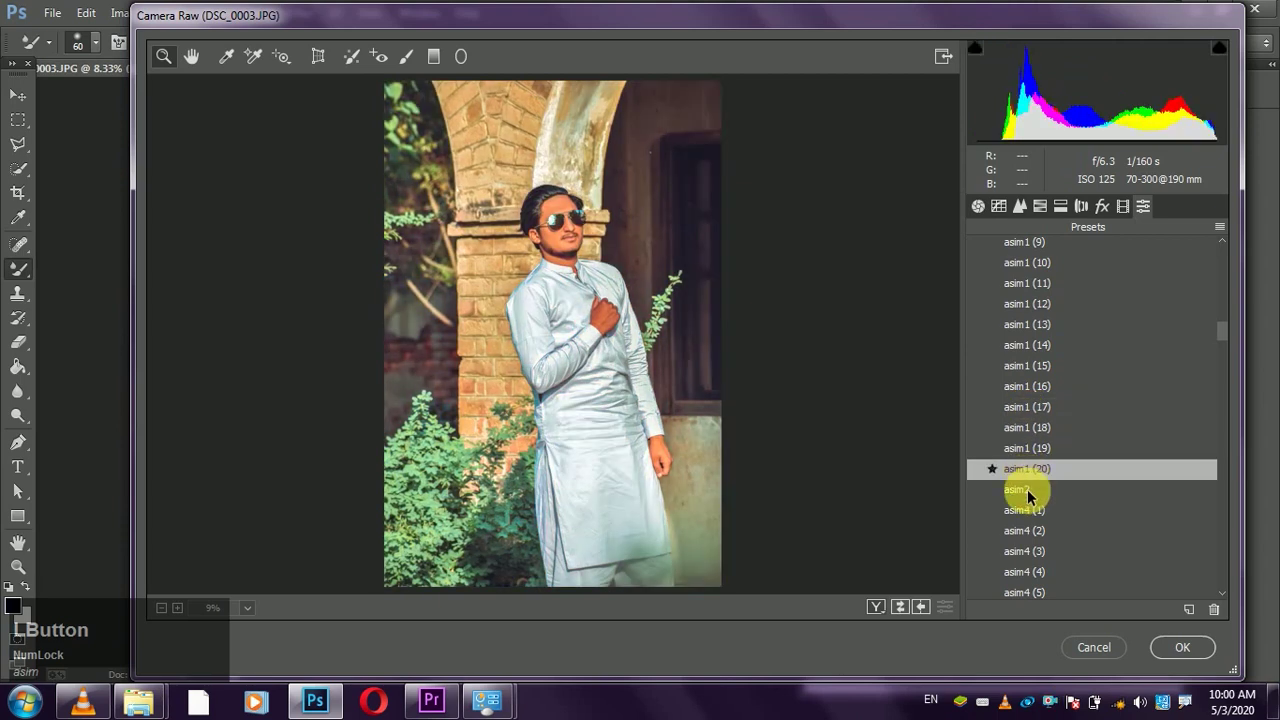
- Try the asim2 preset, the asim4 presets (1) to (4), and asim6 (2) and (3) on the portrait
left_click(1027, 491)
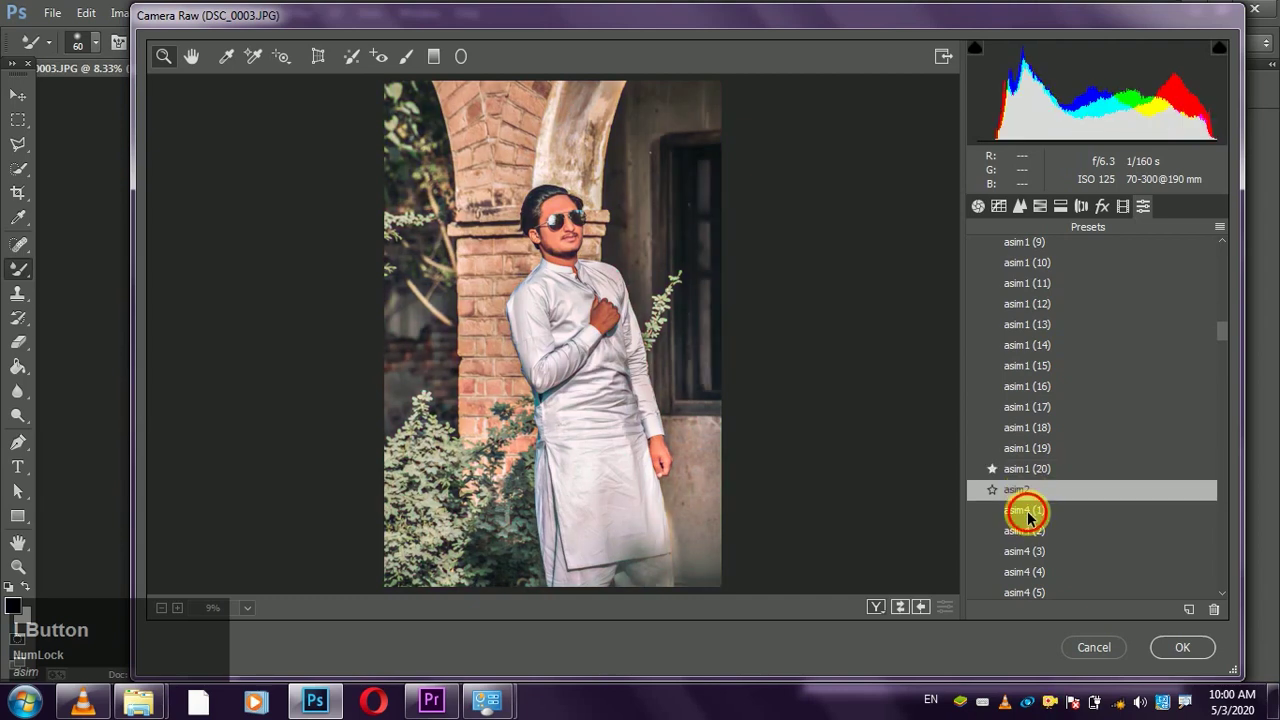
left_click(1027, 511)
mouse_move(1222, 334)
left_mouse_down()
mouse_move(1220, 357)
mouse_move(1223, 343)
left_mouse_up()
left_click(1077, 352)
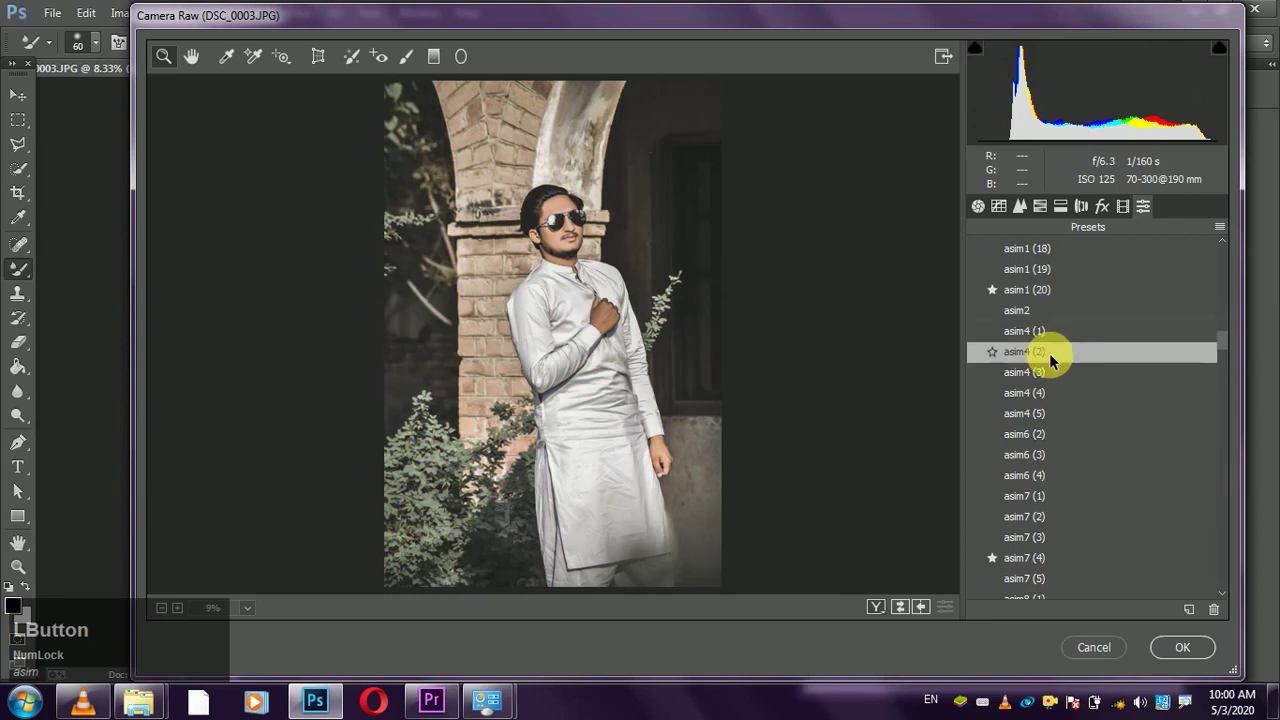
left_click(1036, 376)
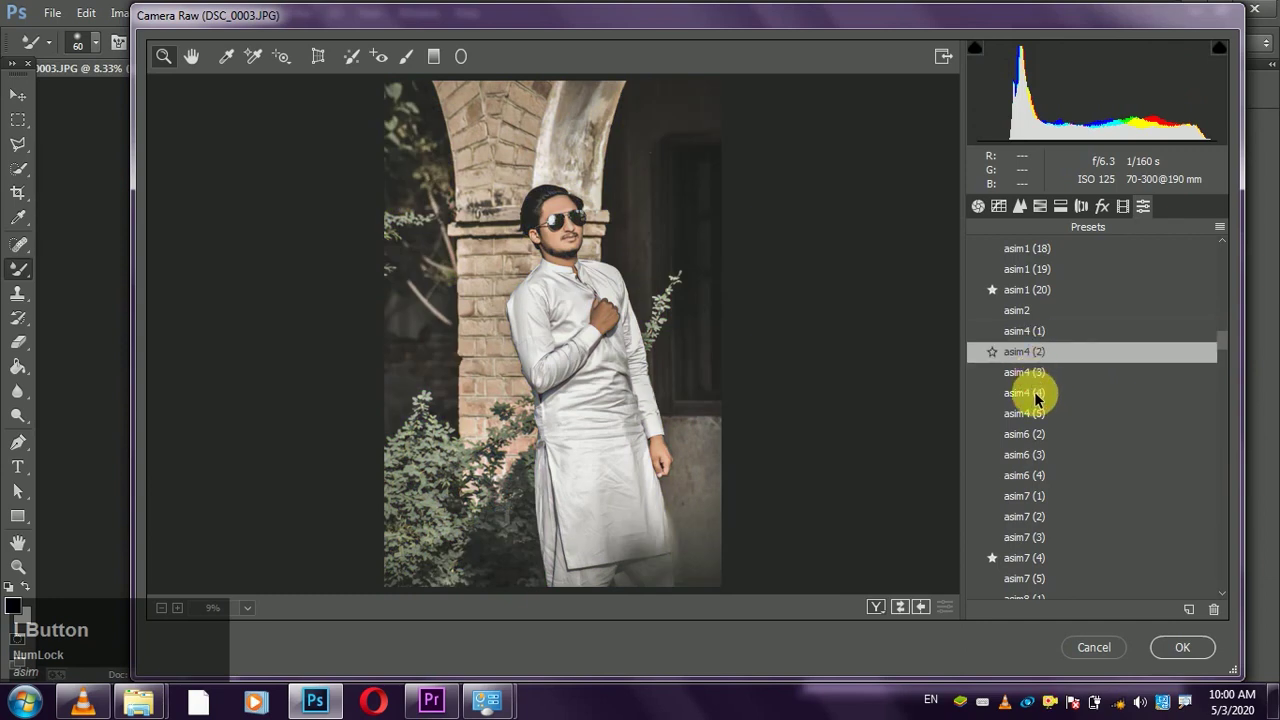
left_click(1036, 395)
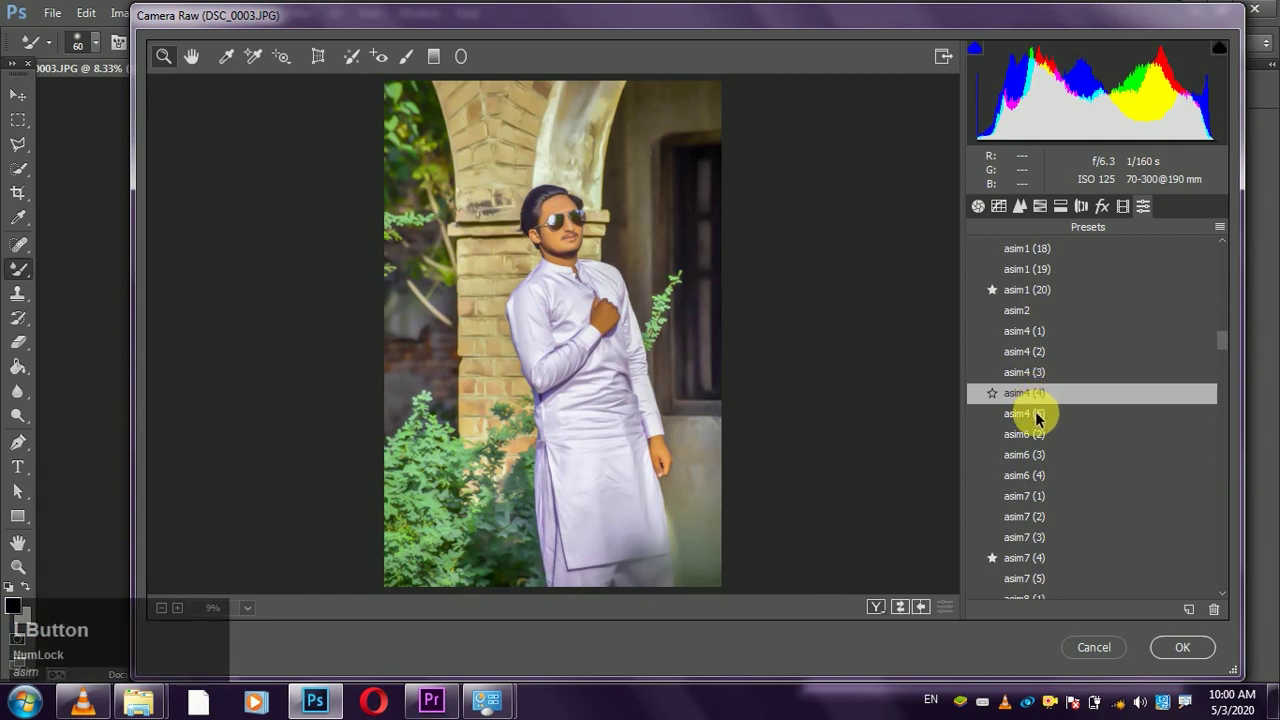
left_click(1036, 437)
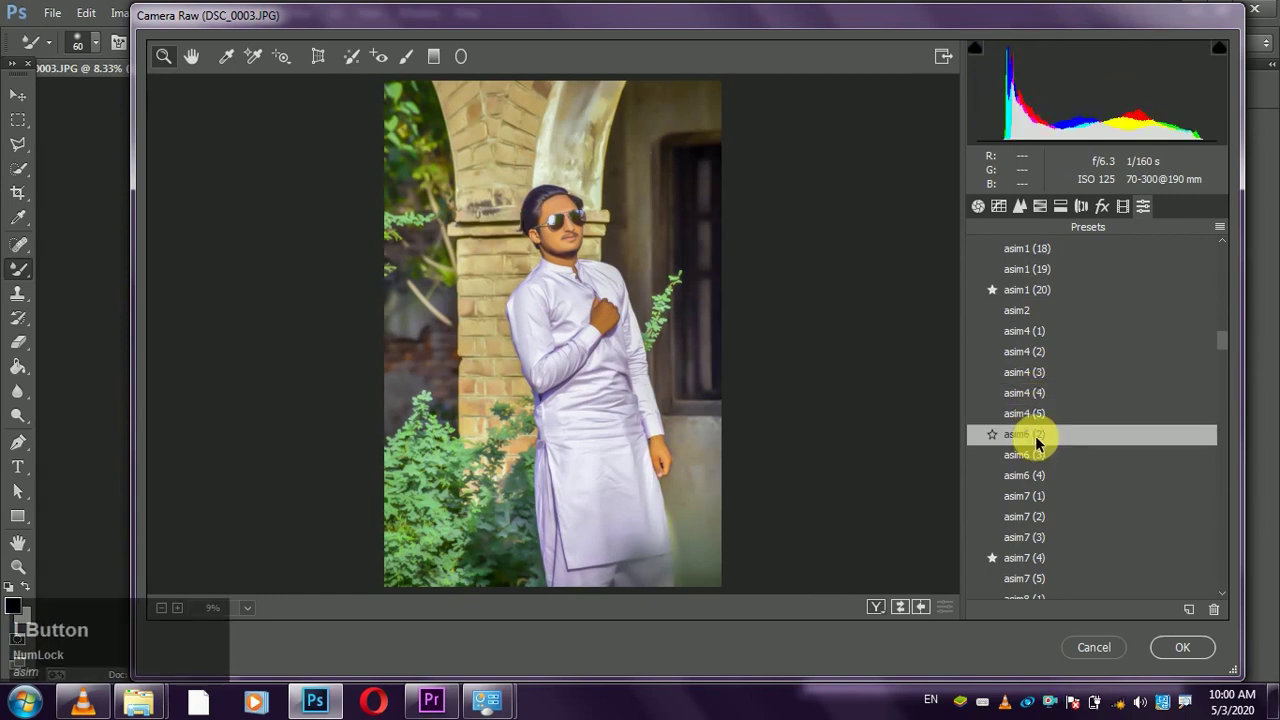
left_click(1036, 458)
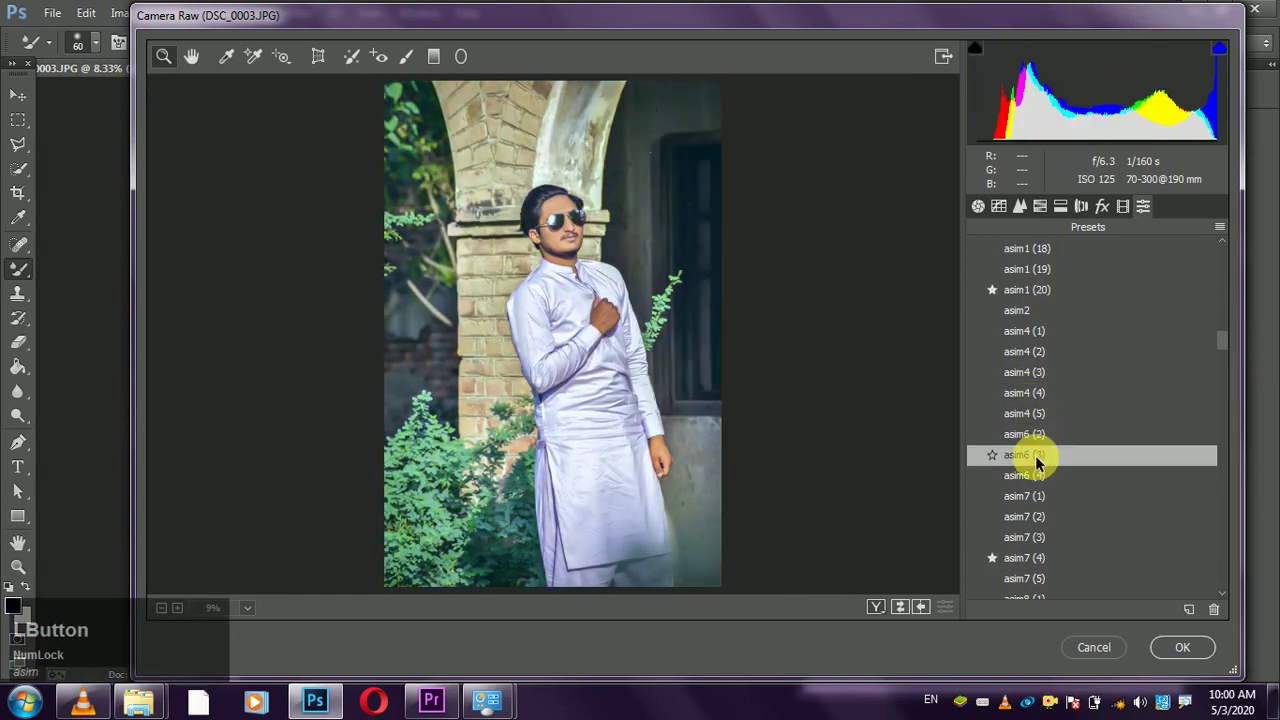
- Try the presets asim7 (2), asim7 (3) and asim7 (5) on the portrait
left_click(1033, 518)
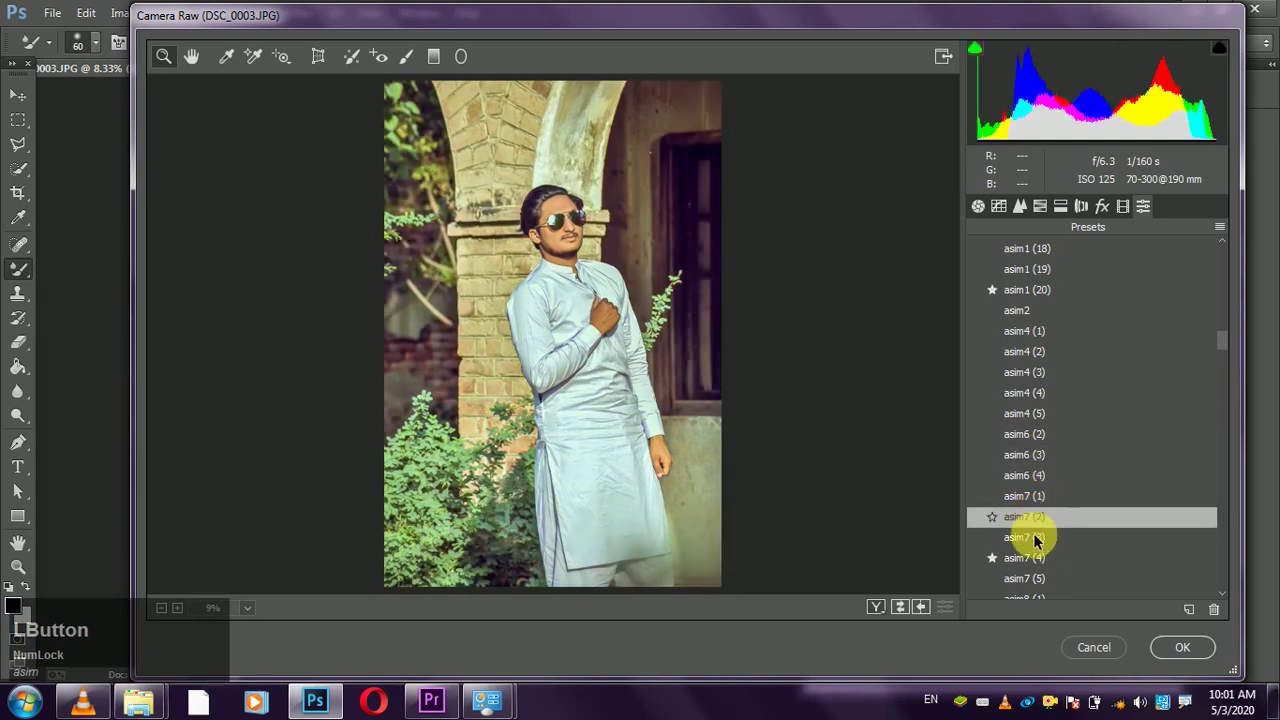
left_click(1036, 537)
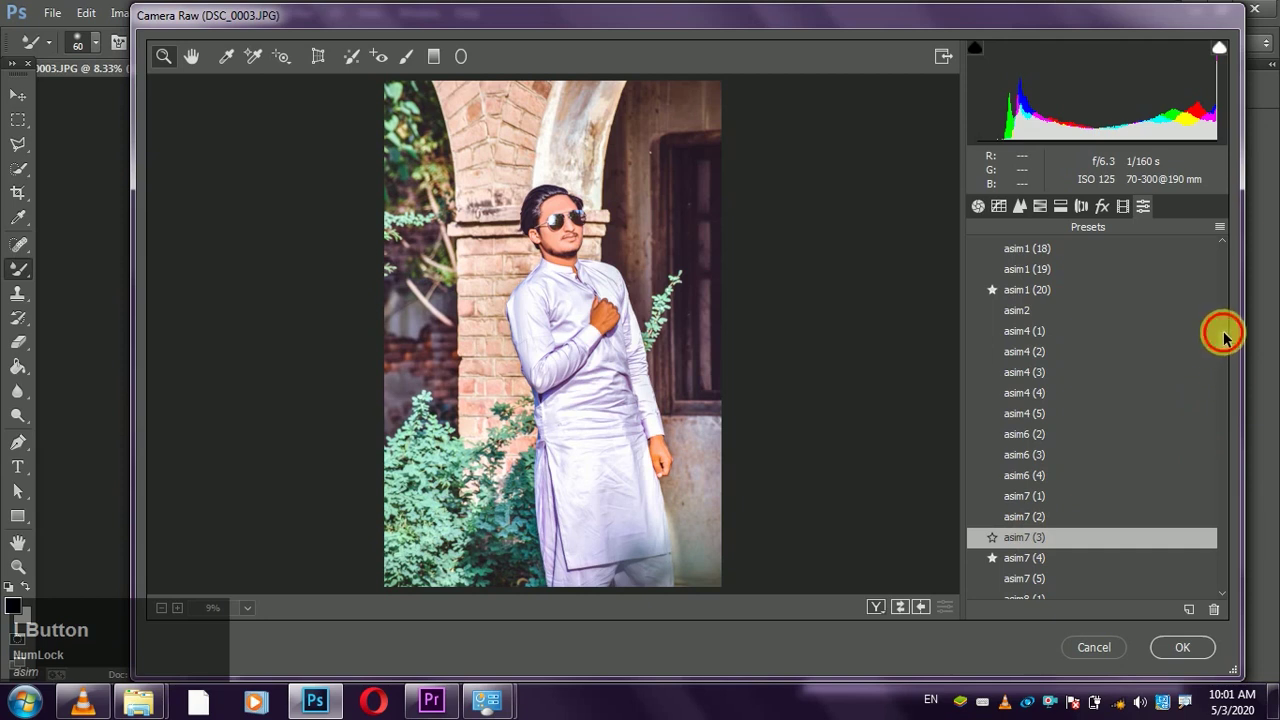
left_click(1221, 346)
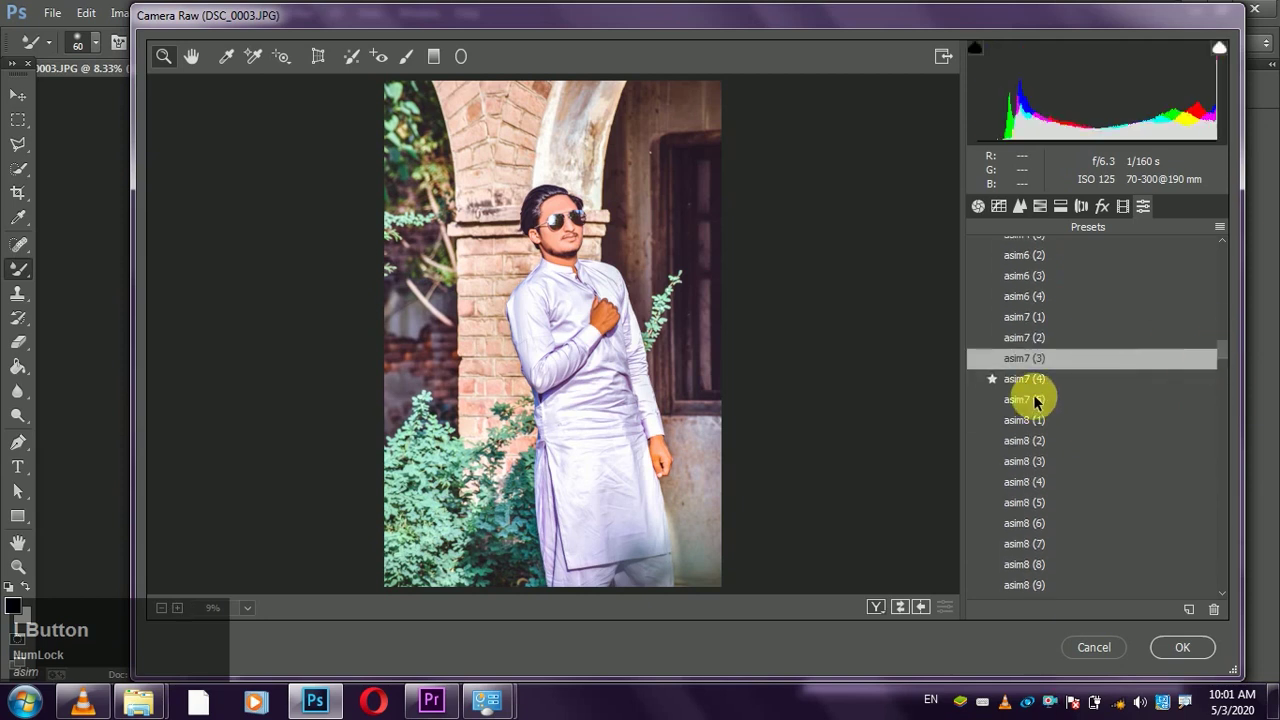
left_click(1030, 400)
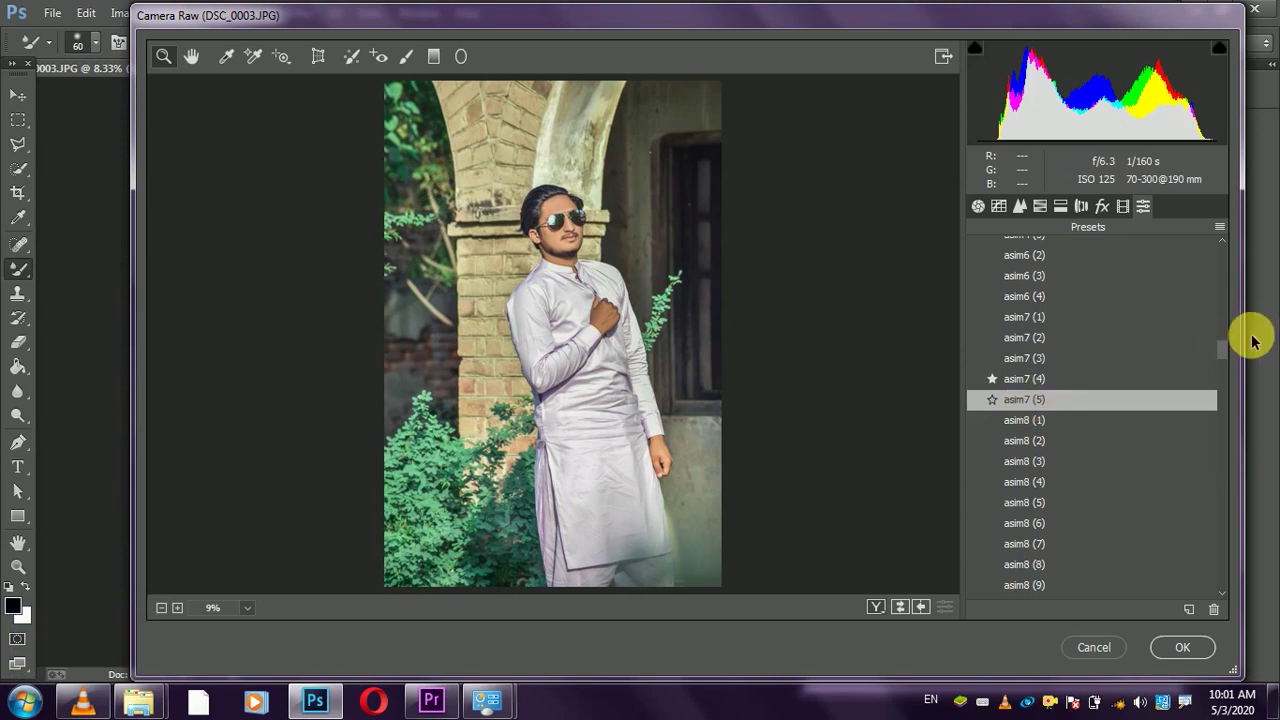
- Try the asim8 presets from asim8 (1) through asim8 (11) one after another on the portrait
left_click_drag(1228, 349, 1228, 361)
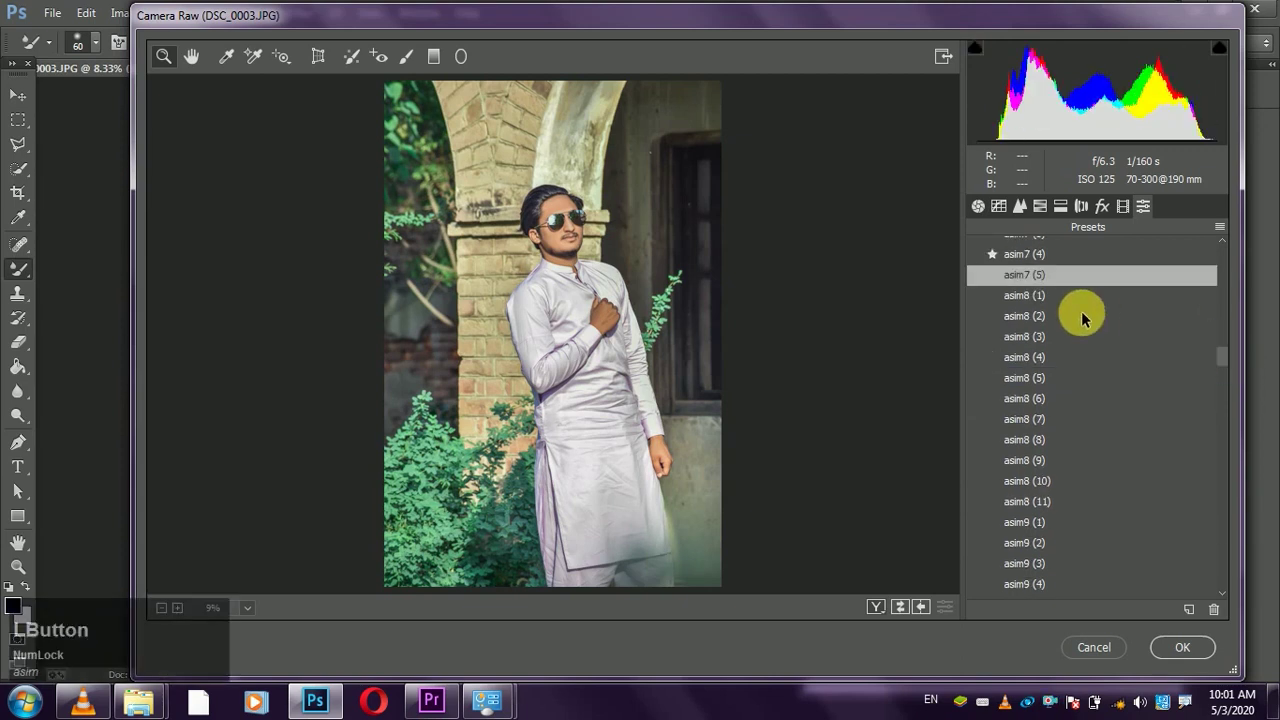
left_click(1024, 294)
left_click(1026, 318)
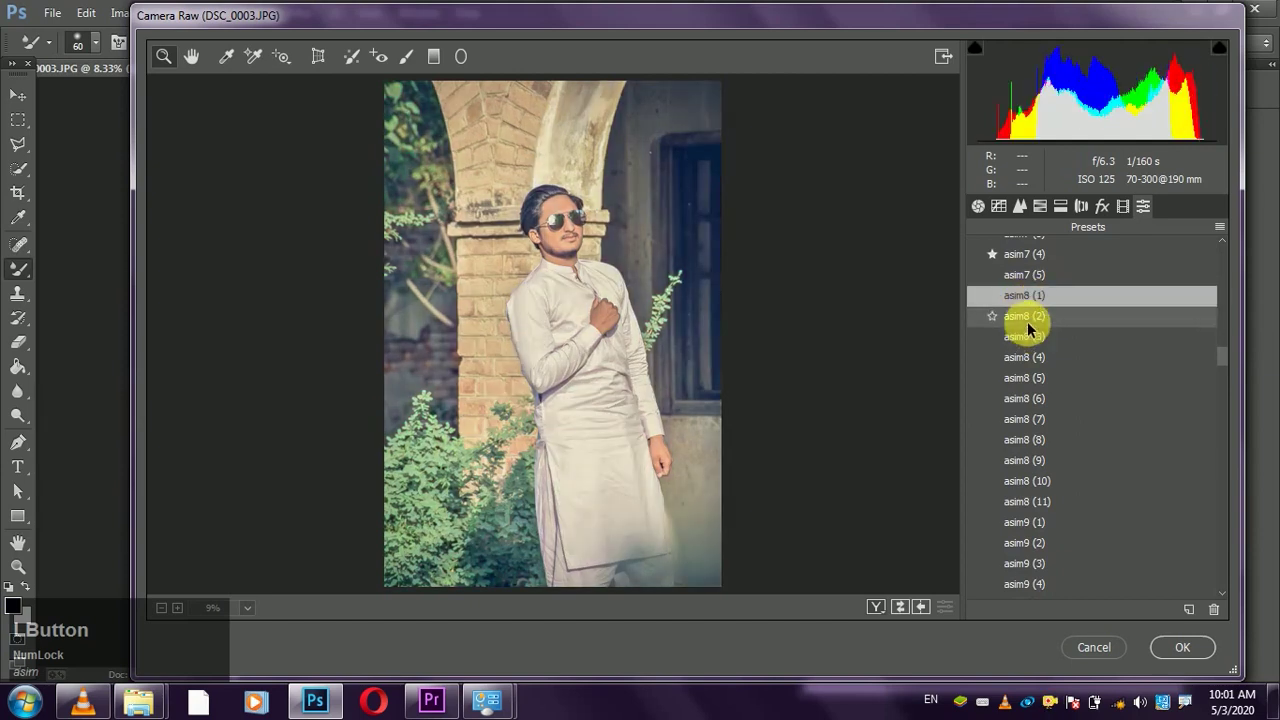
left_click(1030, 337)
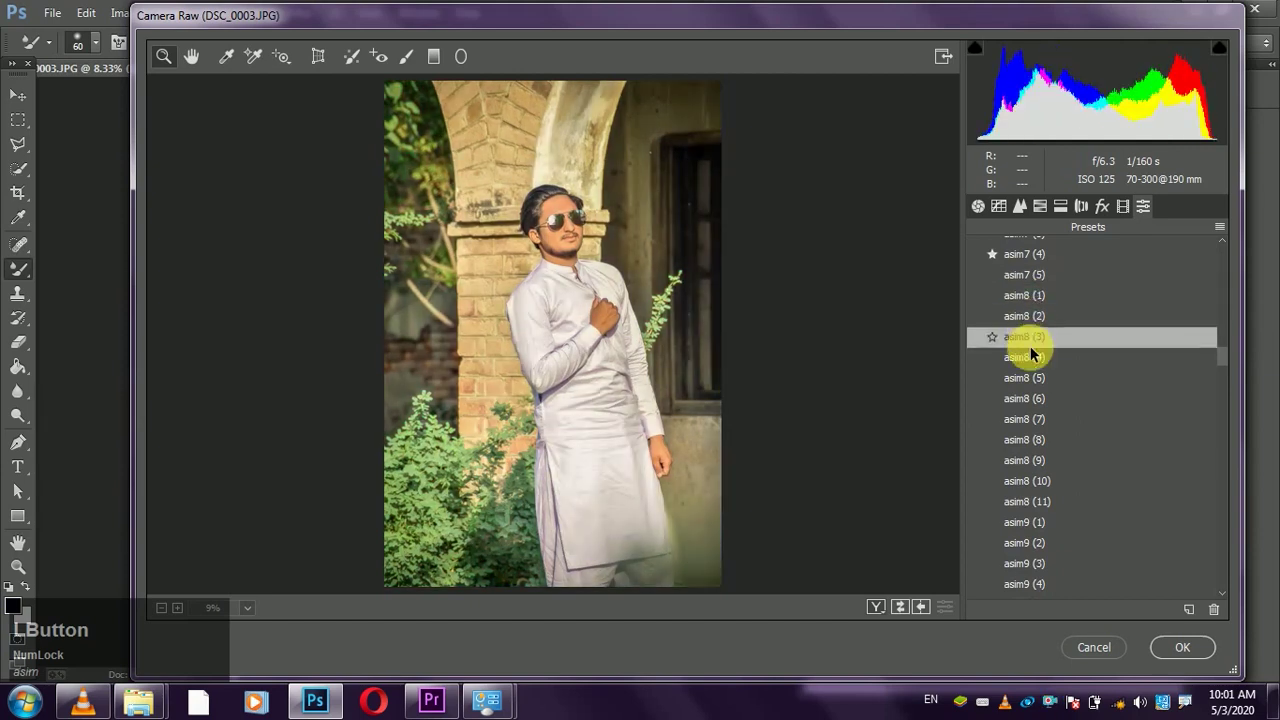
left_click(1030, 357)
left_click(1031, 379)
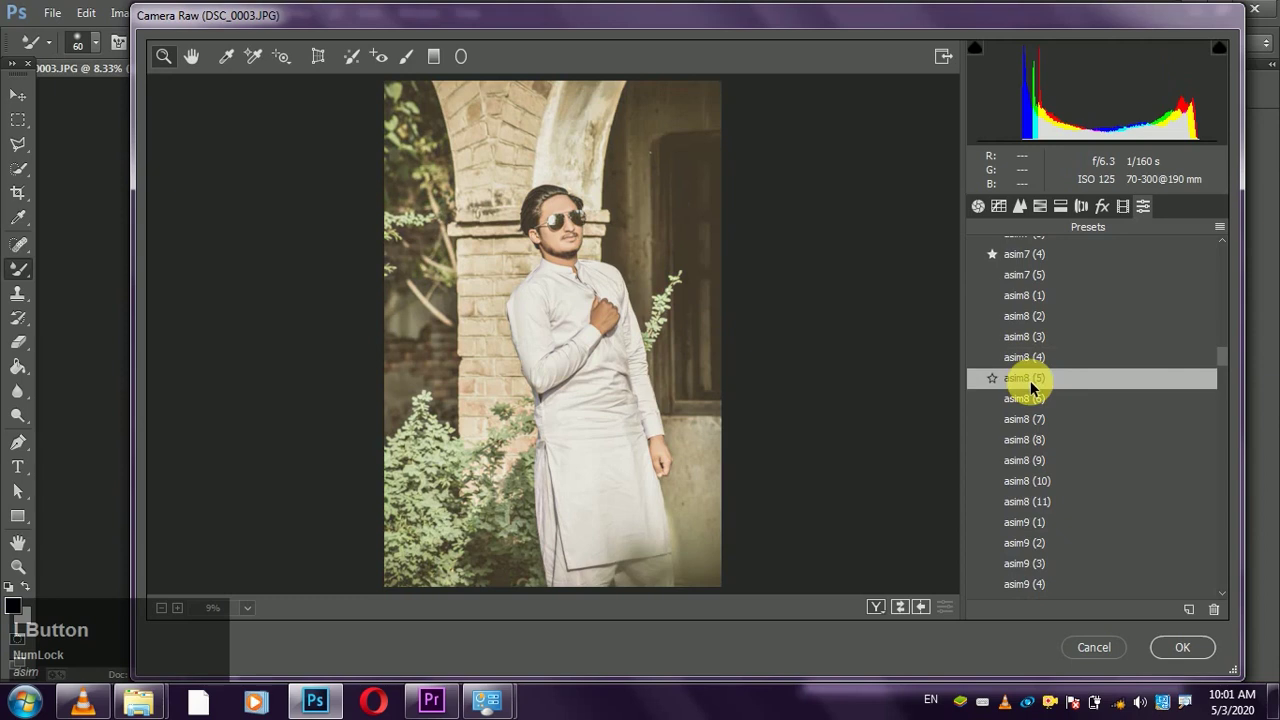
left_click(1030, 402)
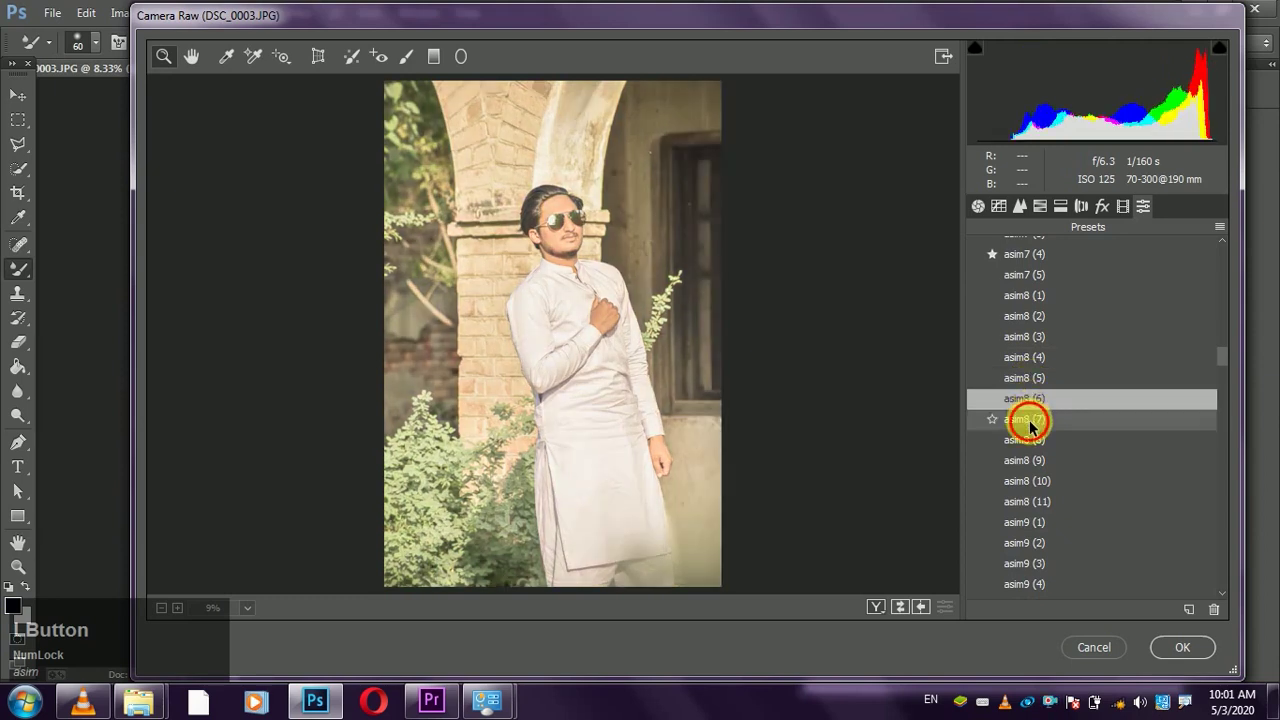
left_click(1030, 421)
left_click(1029, 443)
left_click(1026, 459)
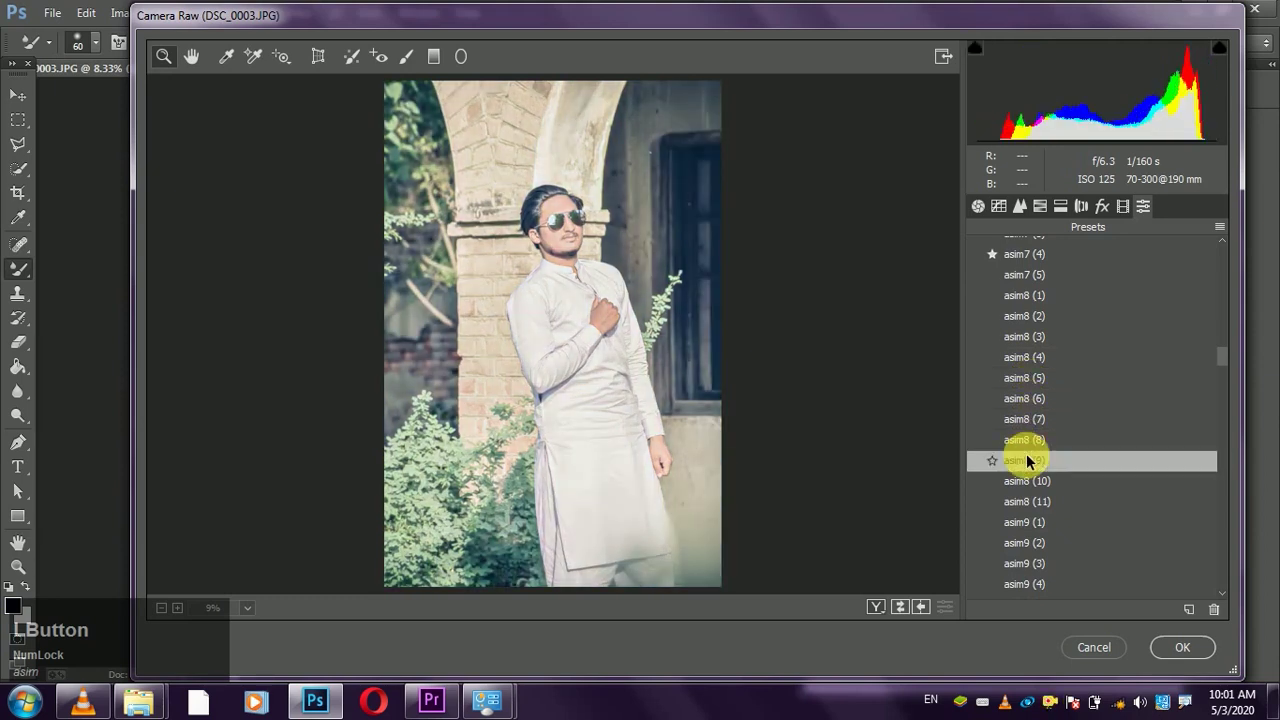
left_click(1028, 481)
left_click(1033, 503)
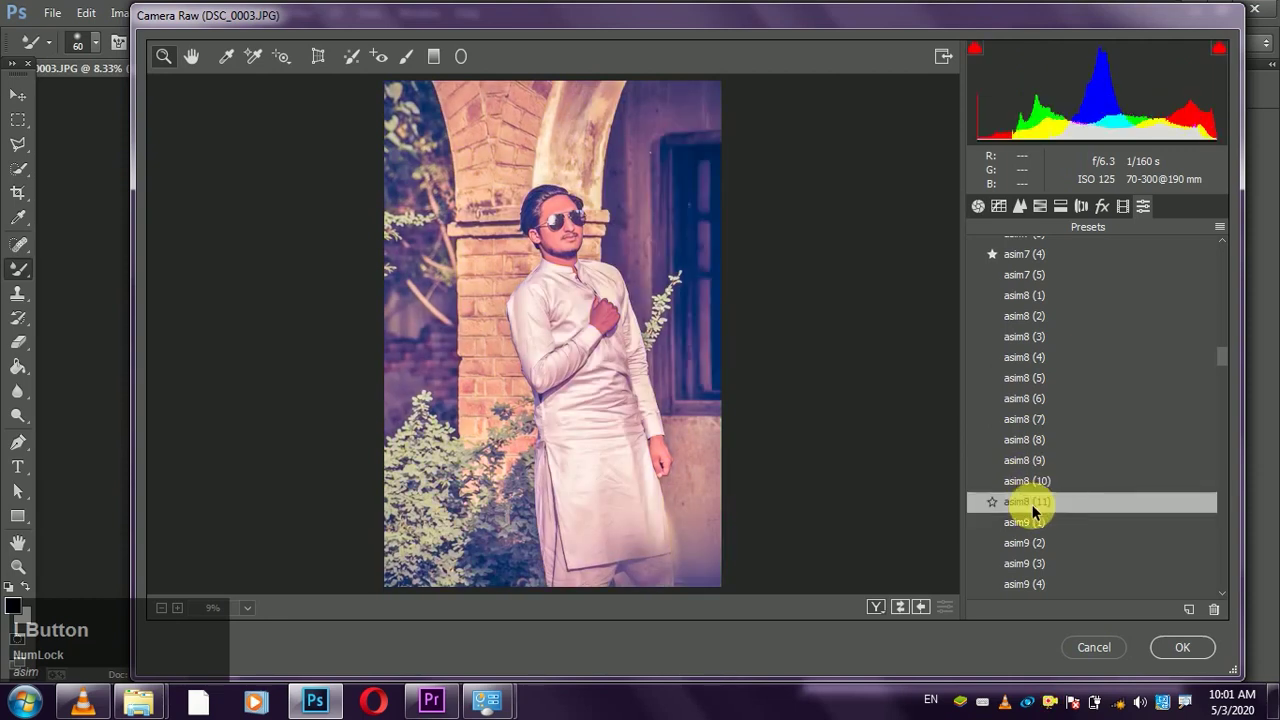
- Compare the presets asim9 (1), (9), (10) and (11) on the portrait and choose asim9 (10)
left_click(1034, 524)
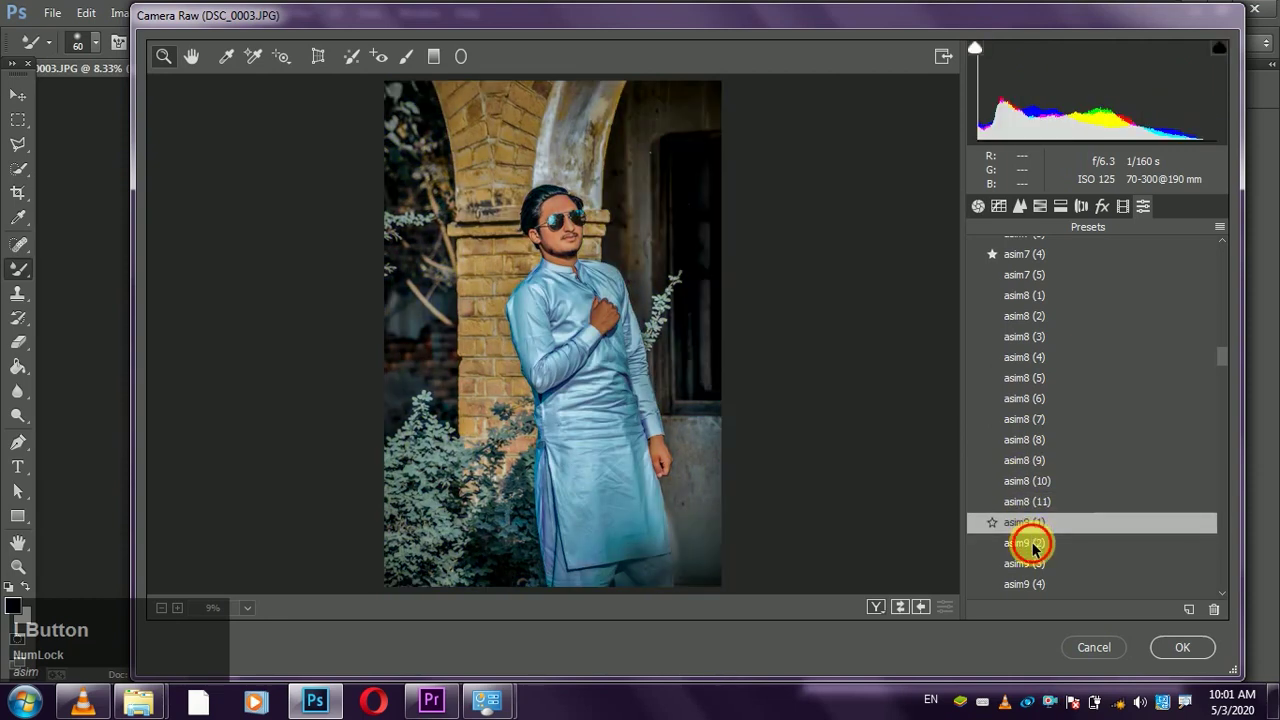
left_click_drag(1224, 351, 1220, 380)
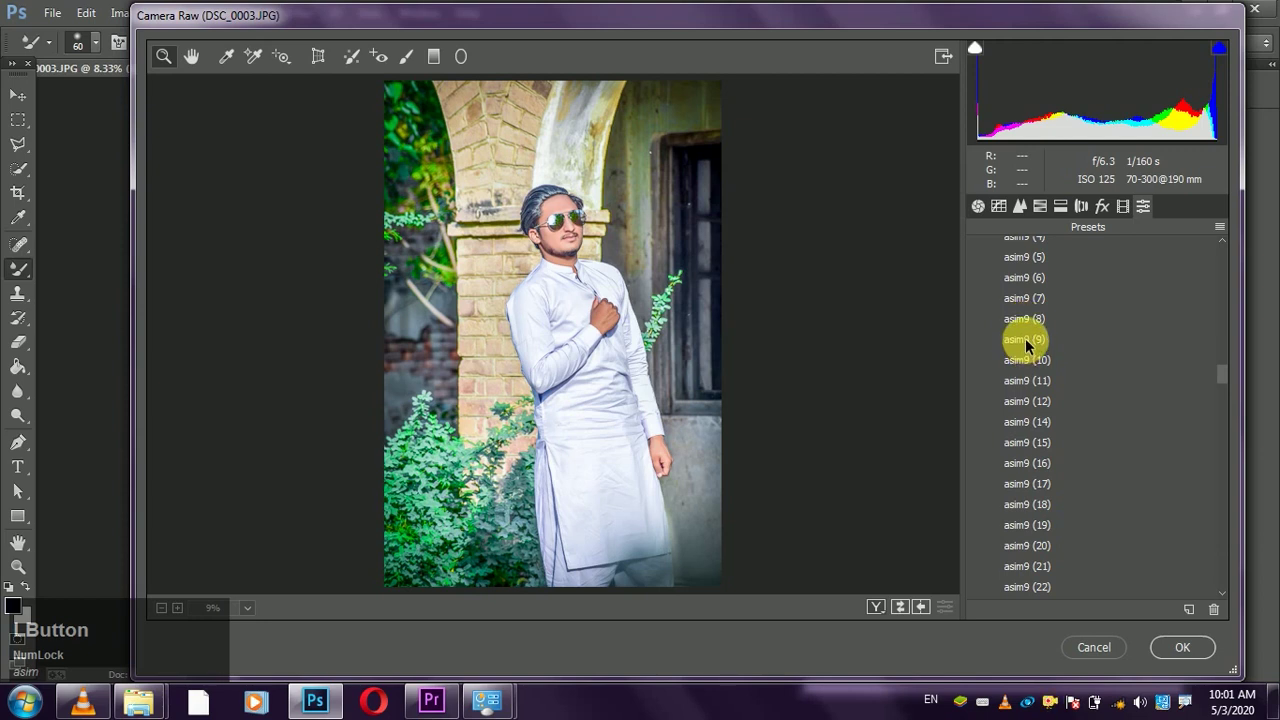
left_click(1023, 338)
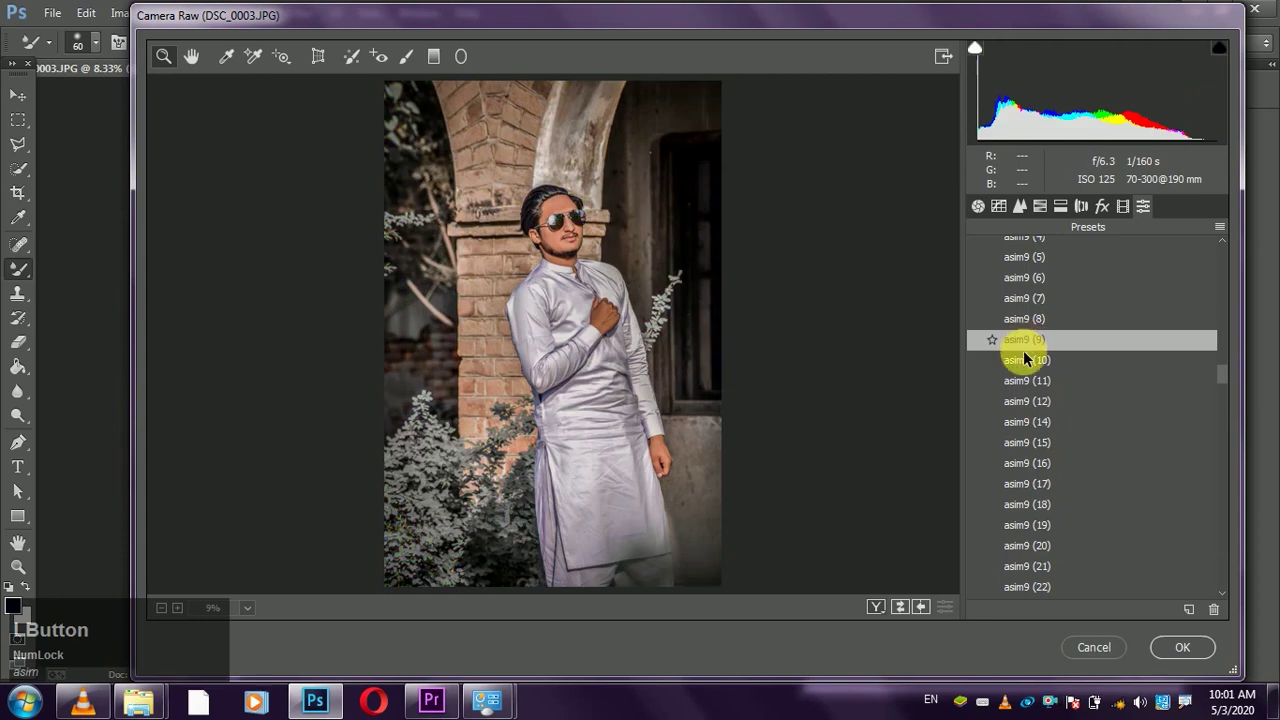
left_click(1023, 360)
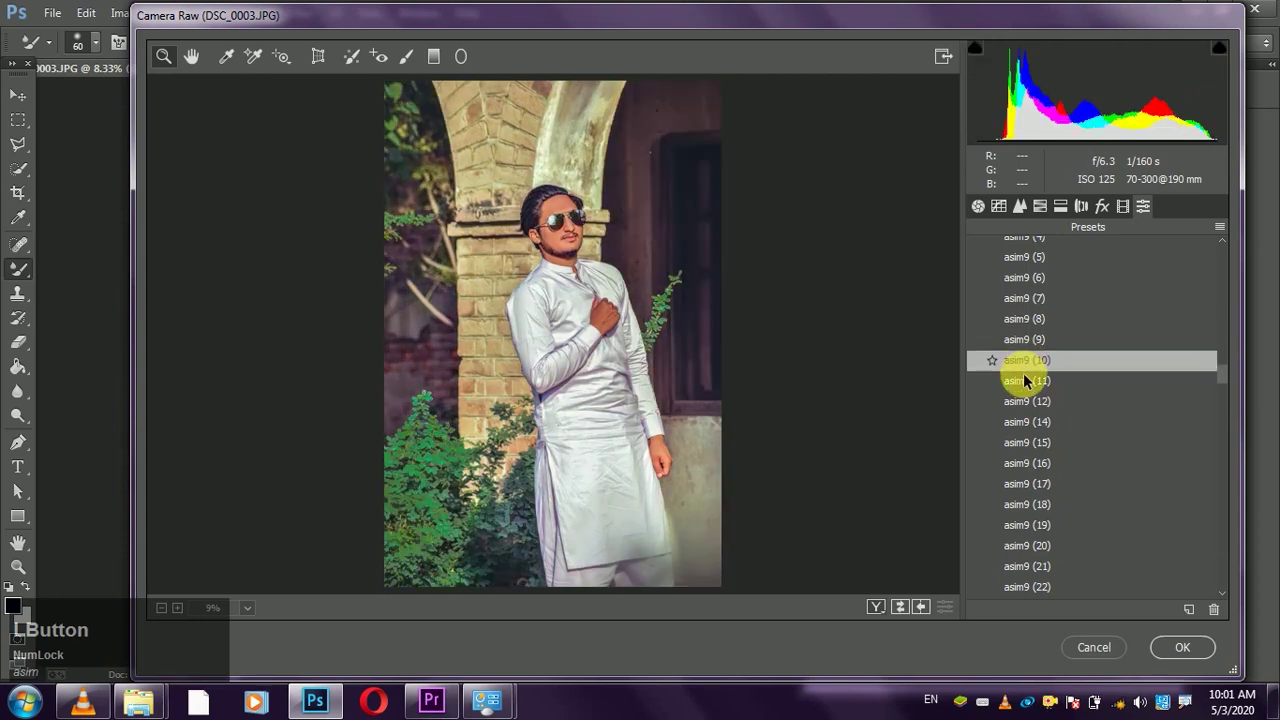
left_click(1023, 380)
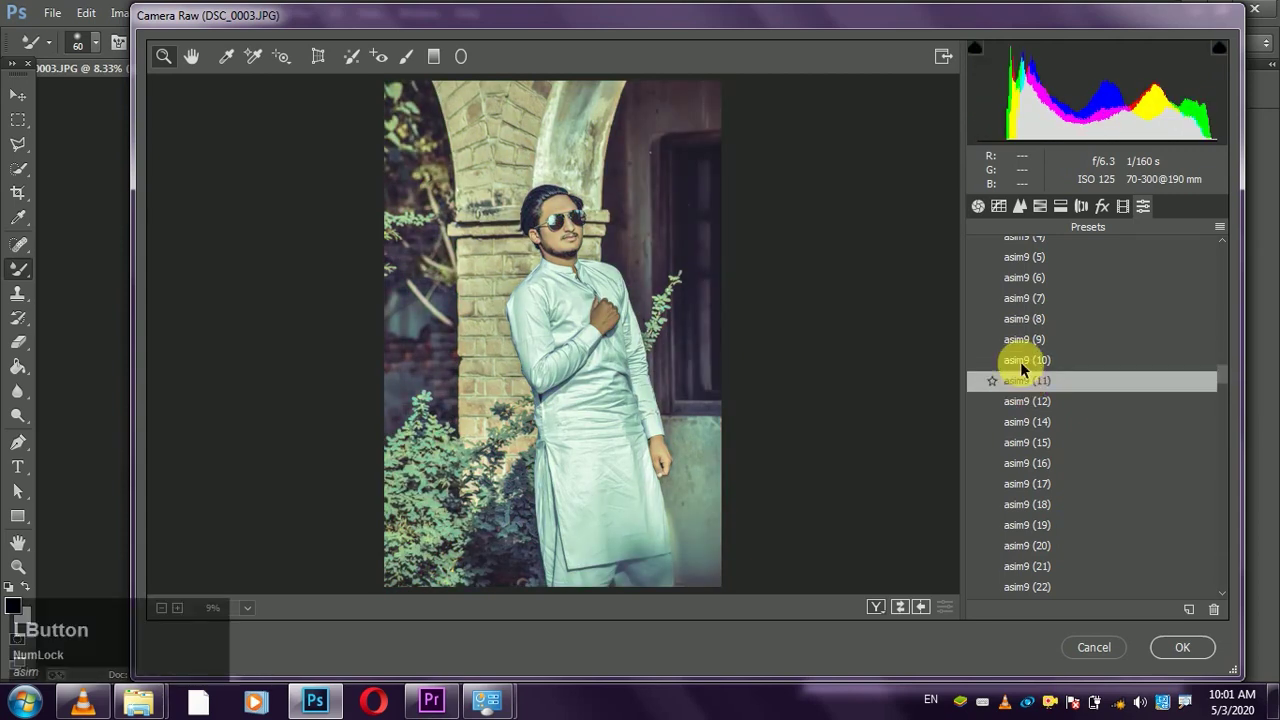
left_click(1023, 362)
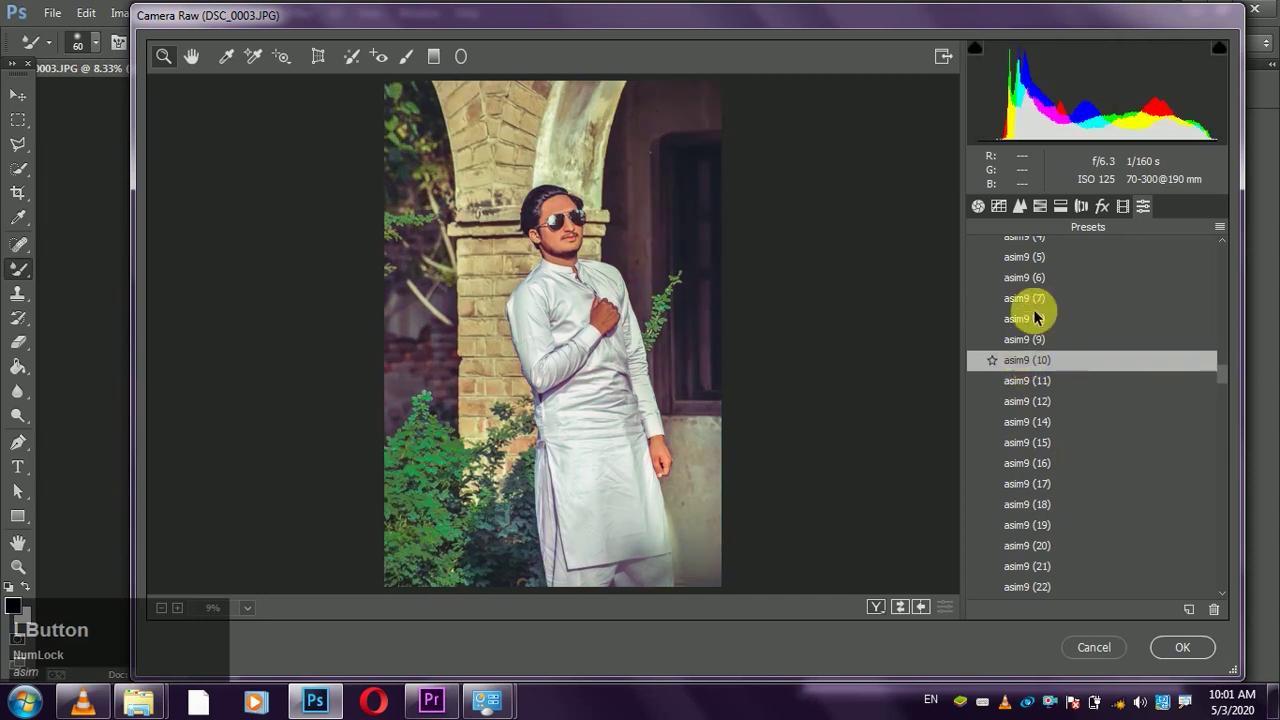
- In the HSL adjustments, set the saturation of Oranges to -63 and of Reds to about -16
left_click(1040, 207)
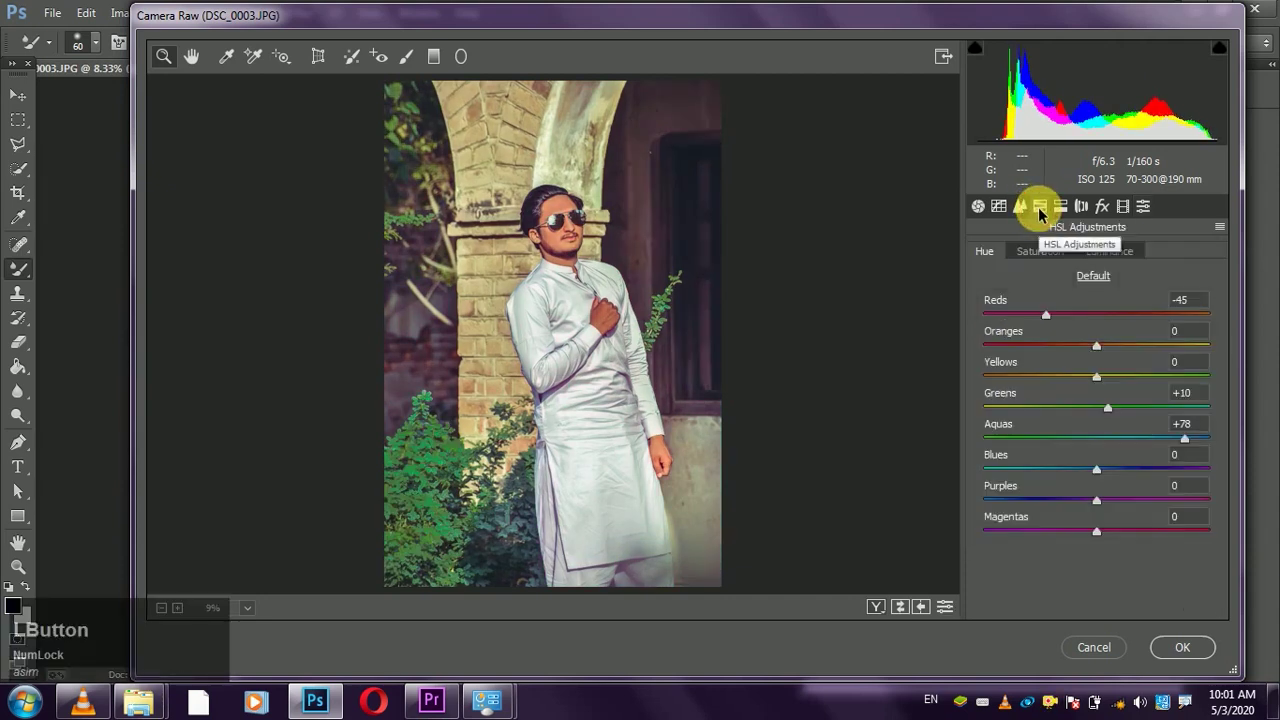
left_click_drag(1072, 347, 1028, 358)
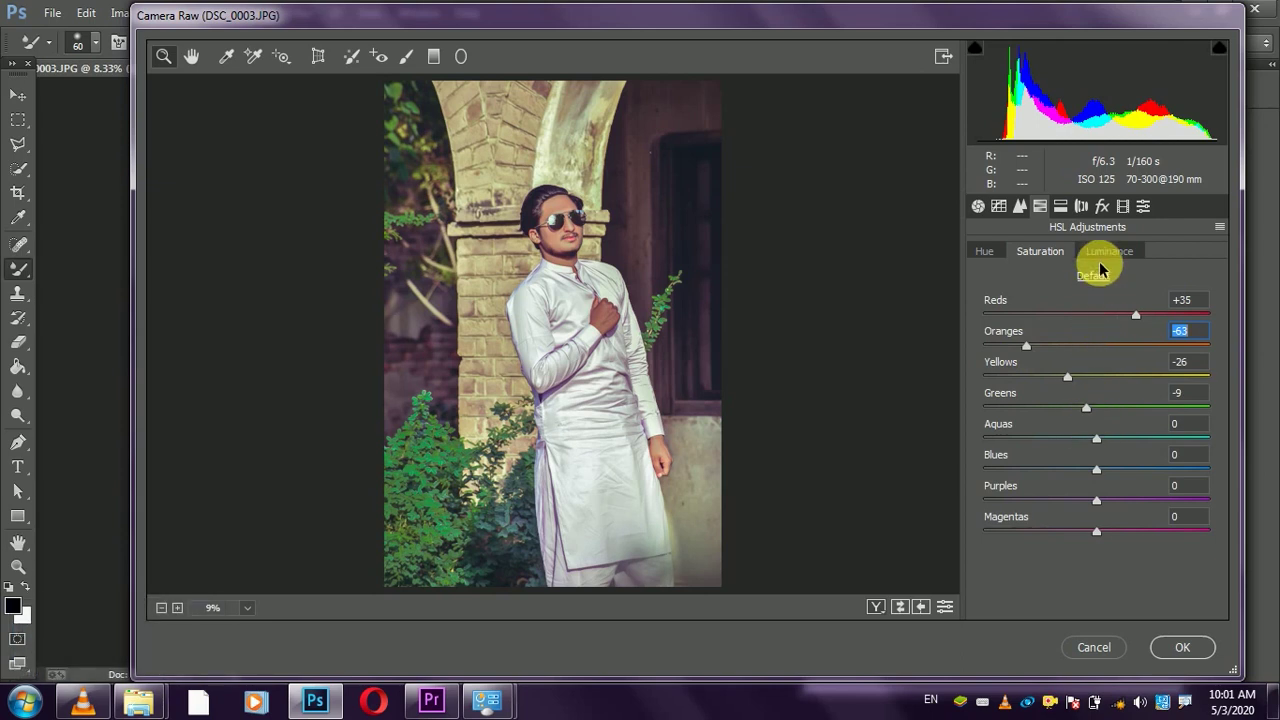
left_click_drag(1135, 314, 1073, 316)
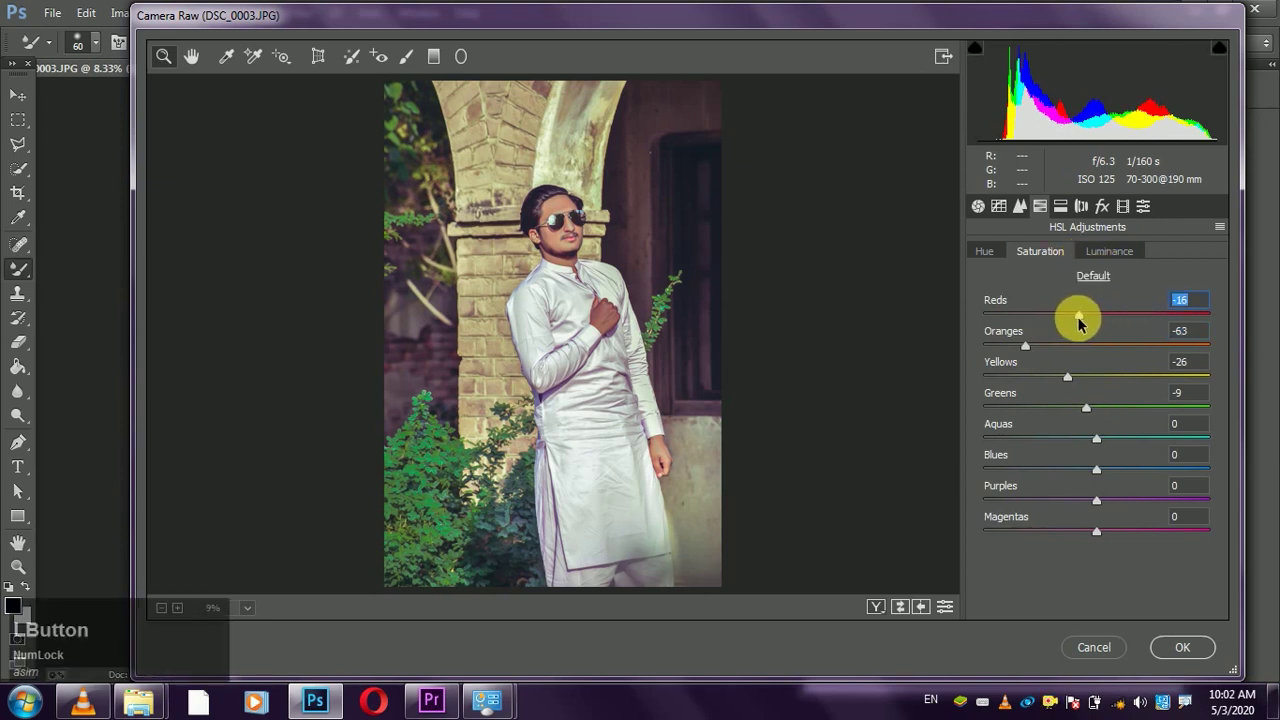
- Raise the Shadows to +68 in the Basic adjustments
left_click(978, 206)
left_click_drag(1090, 535, 1173, 548)
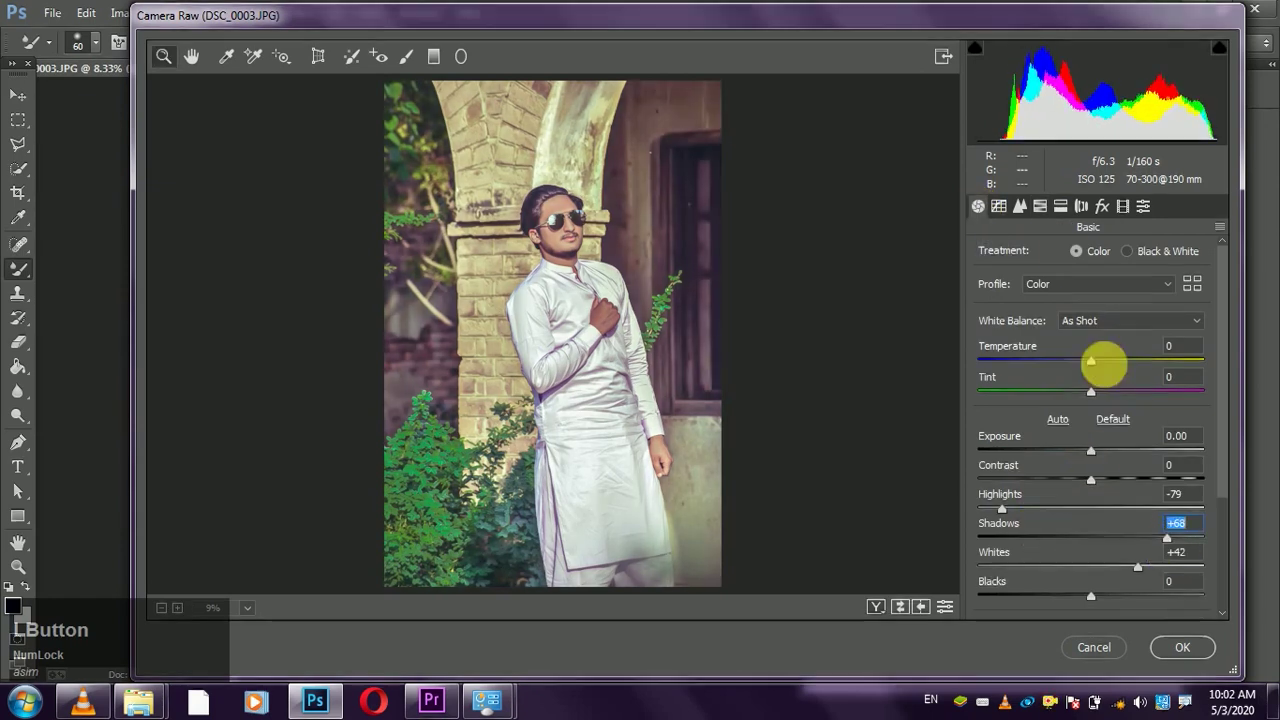
- Try high and low values for the Blues in the HSL adjustments, leave them low, and apply the Camera Raw edits
left_click(1041, 207)
left_click_drag(1097, 471, 1250, 466)
left_click_drag(1172, 473, 1003, 506)
left_click(1203, 640)
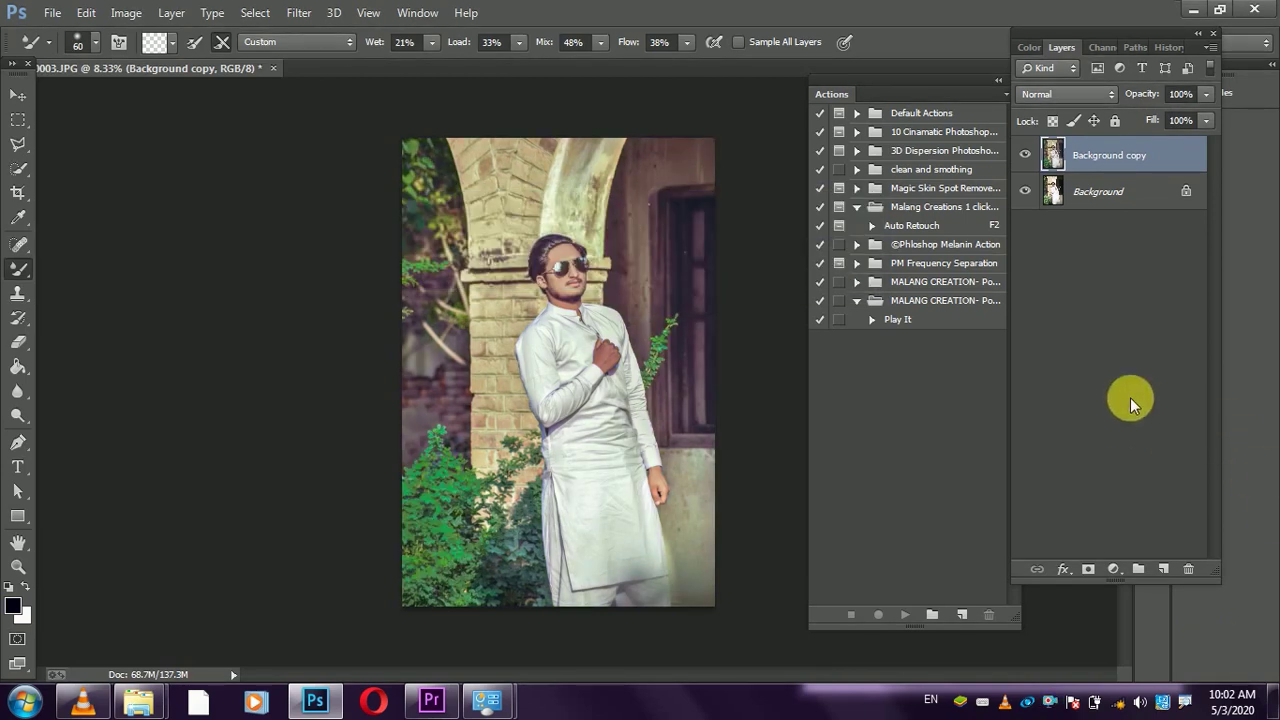
- Toggle the visibility of the Background copy layer repeatedly to compare the portrait before and after, leaving the layer shown
left_click(1026, 156)
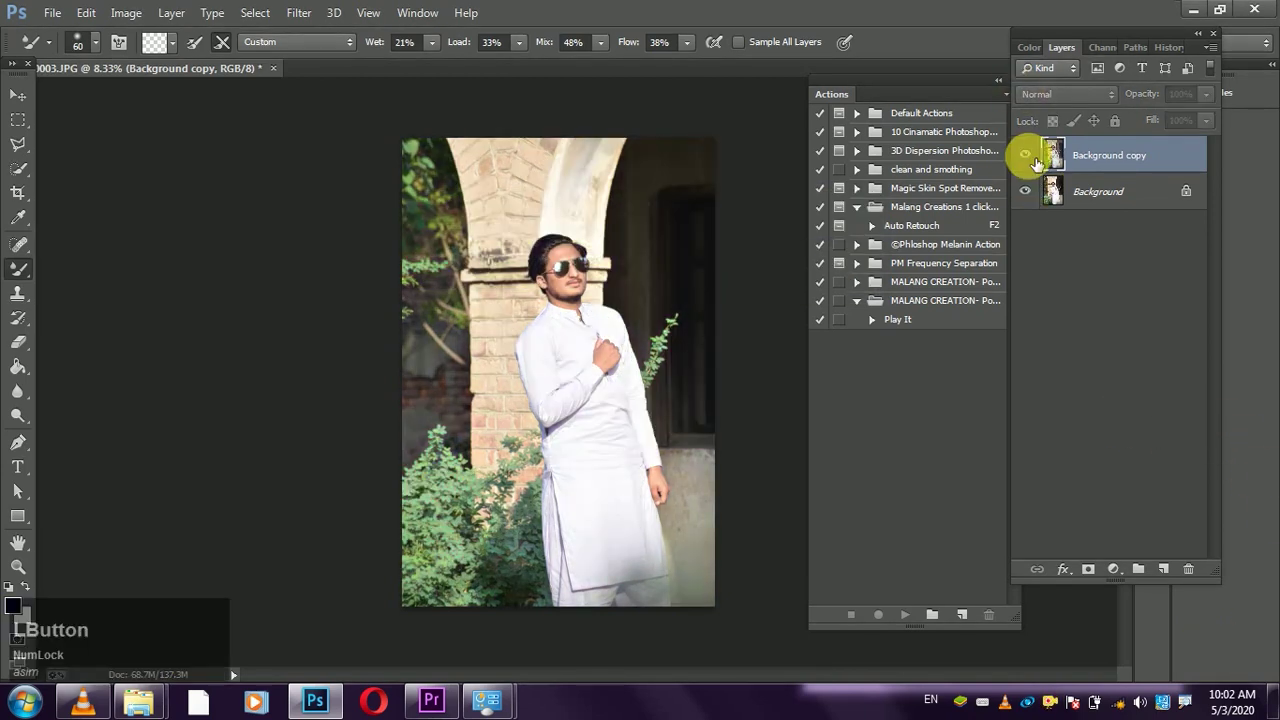
left_click(1026, 156)
left_click(1026, 156)
left_click(1026, 156)
left_click(1026, 155)
left_click(1026, 155)
left_click(1026, 155)
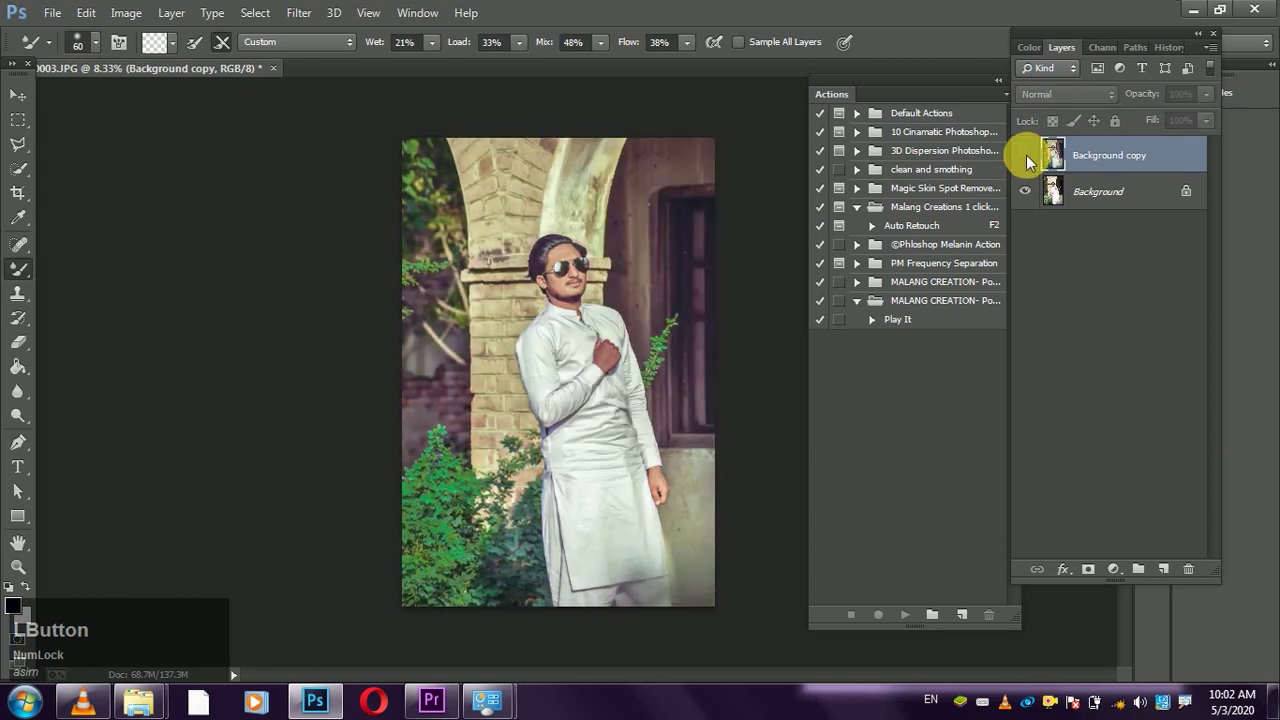
left_click(1026, 155)
left_click(1026, 157)
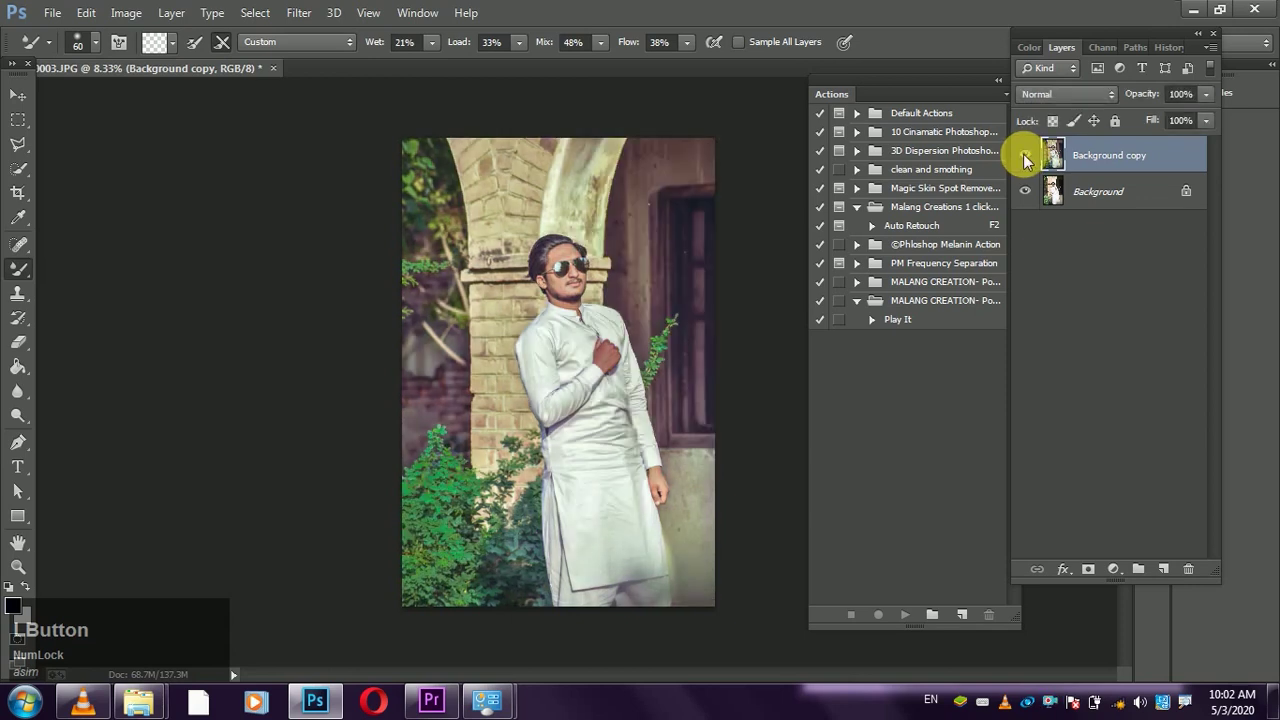